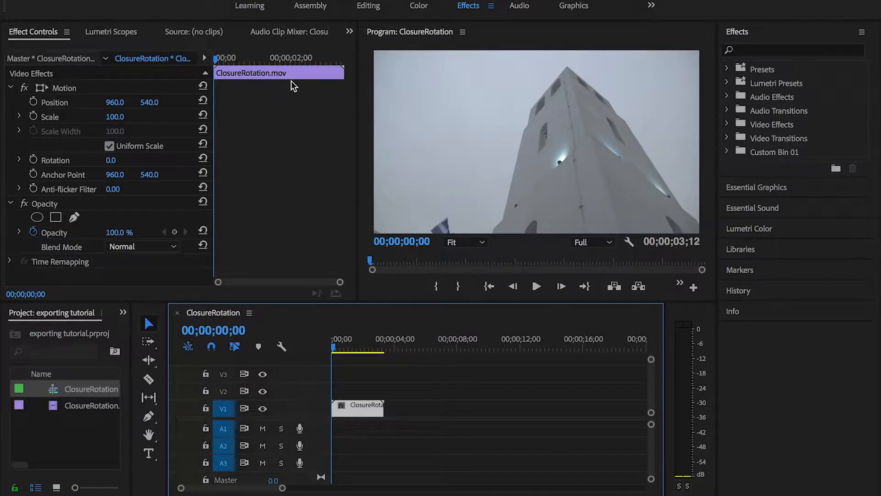
Open the export settings for the ClosureRotation sequence and set the export format to H.264
{"action": "key", "text": "super+m"}
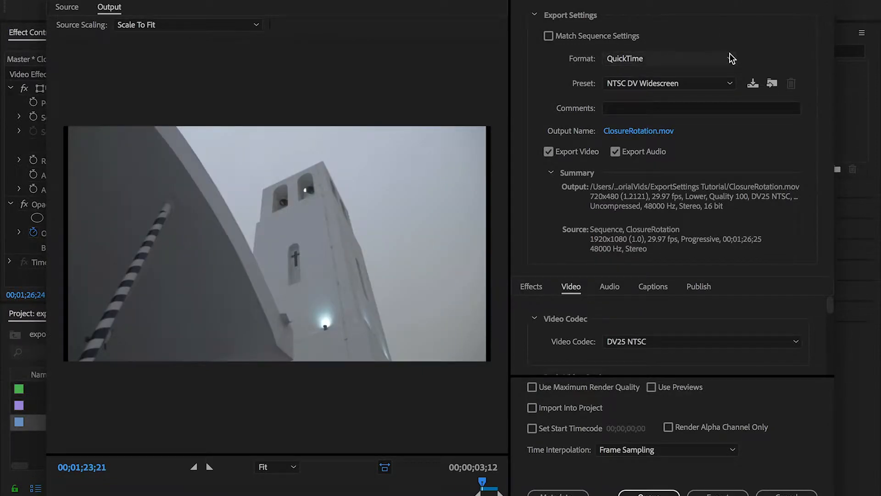
{"action": "left_click", "coordinate": [729, 59]}
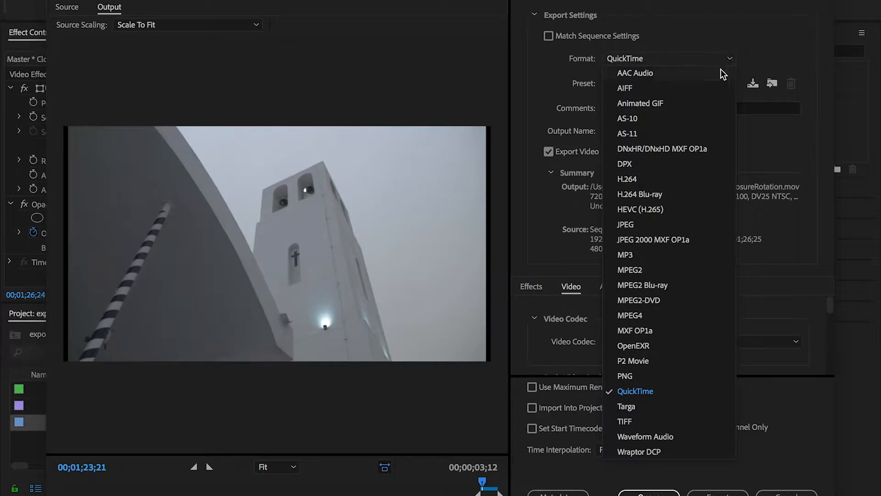
{"action": "left_click", "coordinate": [645, 181]}
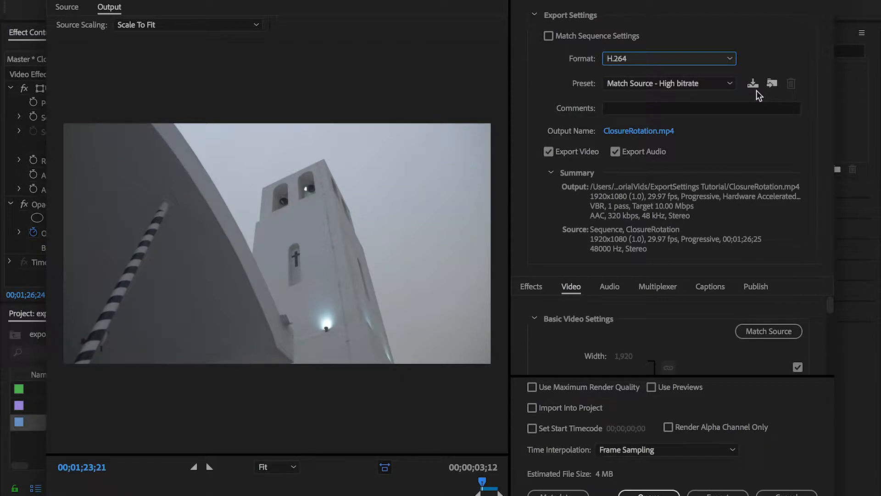
Look through the available H.264 presets and inspect the output file's name and save folder without changing them
{"action": "left_click", "coordinate": [728, 84]}
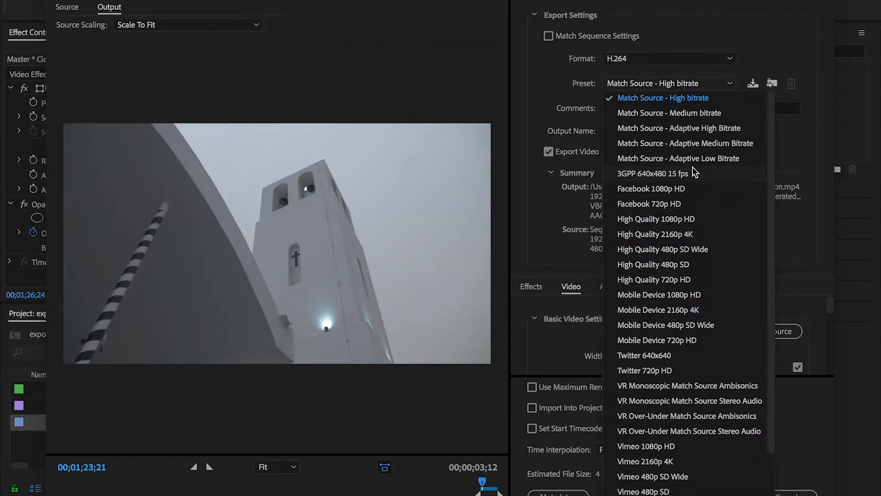
{"action": "scroll", "coordinate": [696, 172], "scroll_direction": "down", "scroll_amount": 3}
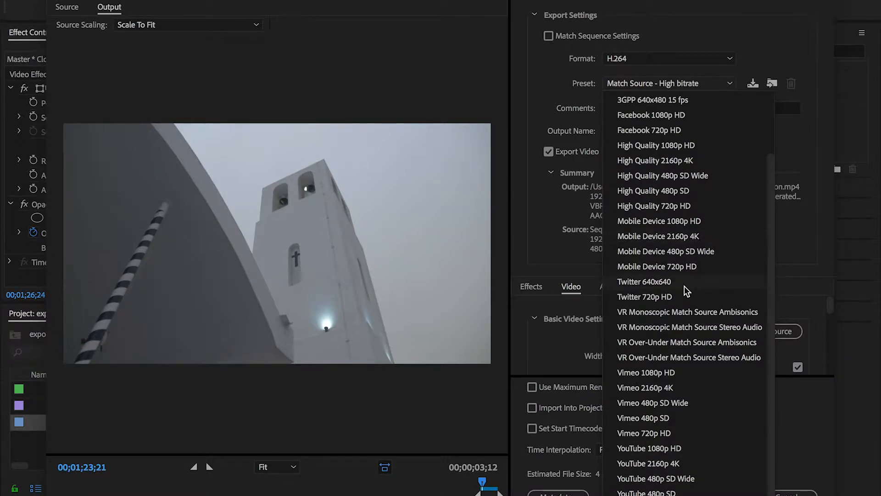
{"action": "left_click", "coordinate": [736, 28]}
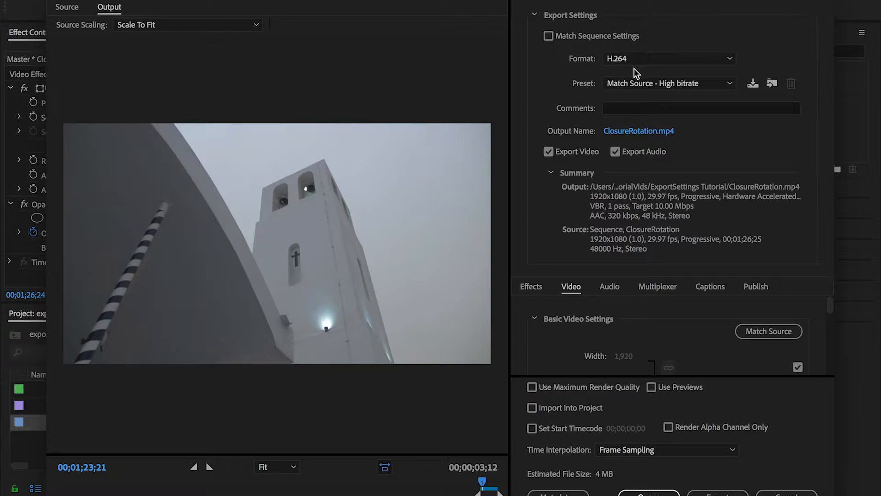
{"action": "left_click", "coordinate": [643, 131]}
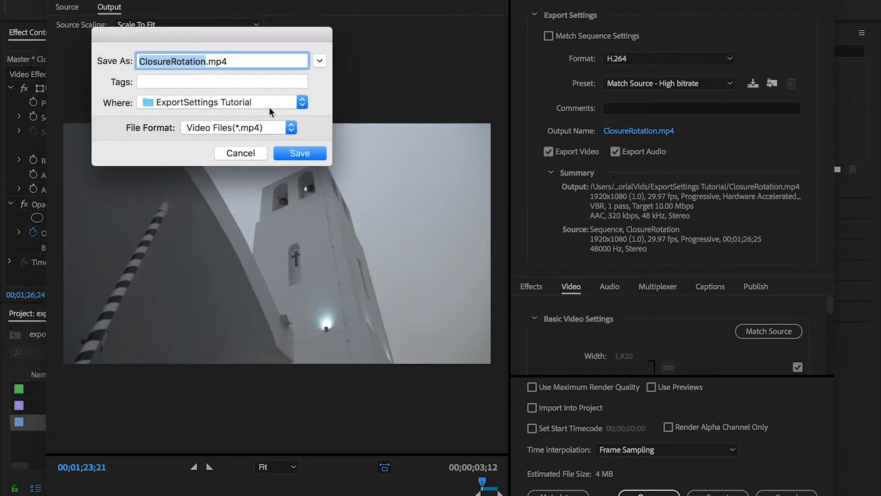
{"action": "left_click", "coordinate": [320, 62]}
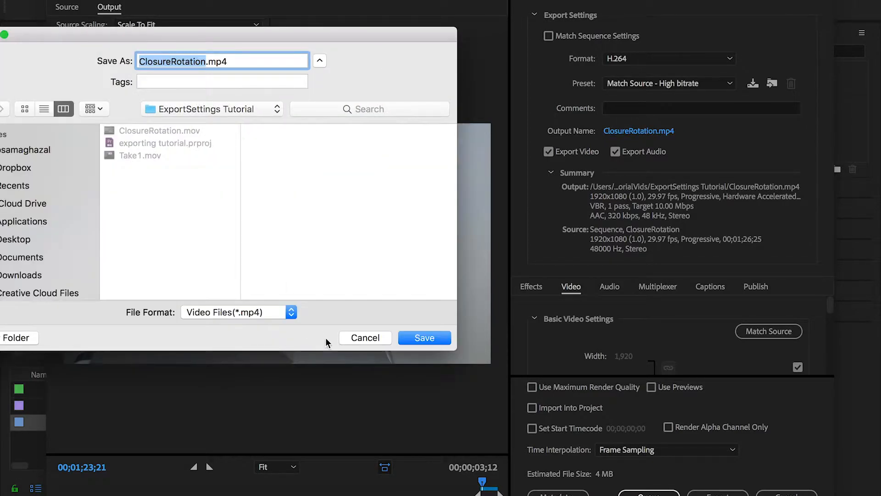
{"action": "left_click", "coordinate": [364, 339]}
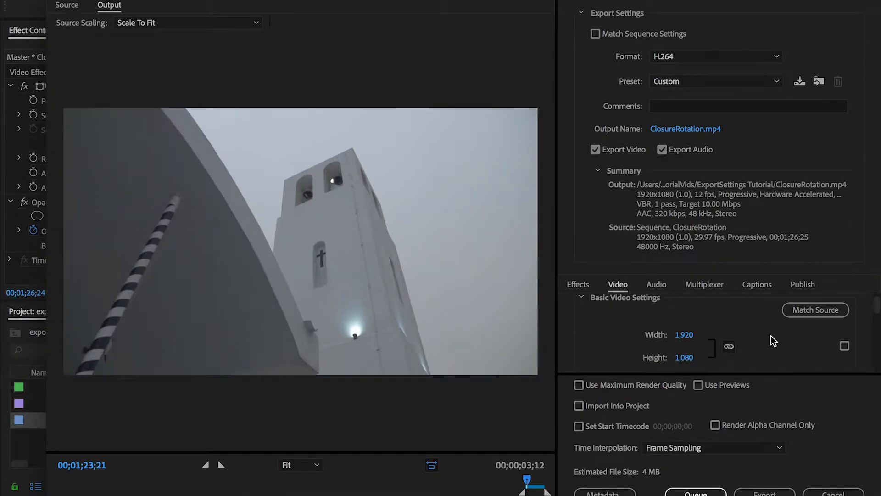
Unlock the frame size from matching the source and set the frame rate to 23.976
{"action": "scroll", "coordinate": [771, 337], "scroll_direction": "down", "scroll_amount": 2}
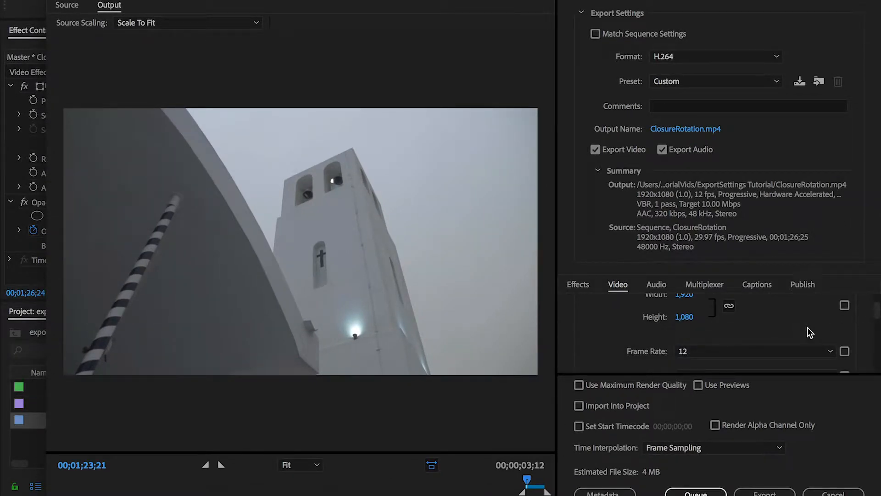
{"action": "scroll", "coordinate": [808, 330], "scroll_direction": "up", "scroll_amount": 2}
{"action": "left_click", "coordinate": [845, 344]}
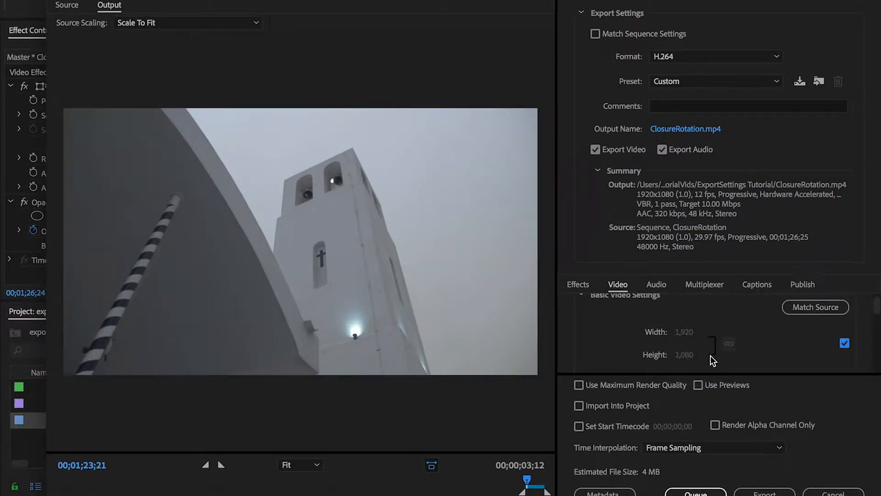
{"action": "left_click", "coordinate": [845, 344]}
{"action": "scroll", "coordinate": [778, 336], "scroll_direction": "down", "scroll_amount": 2}
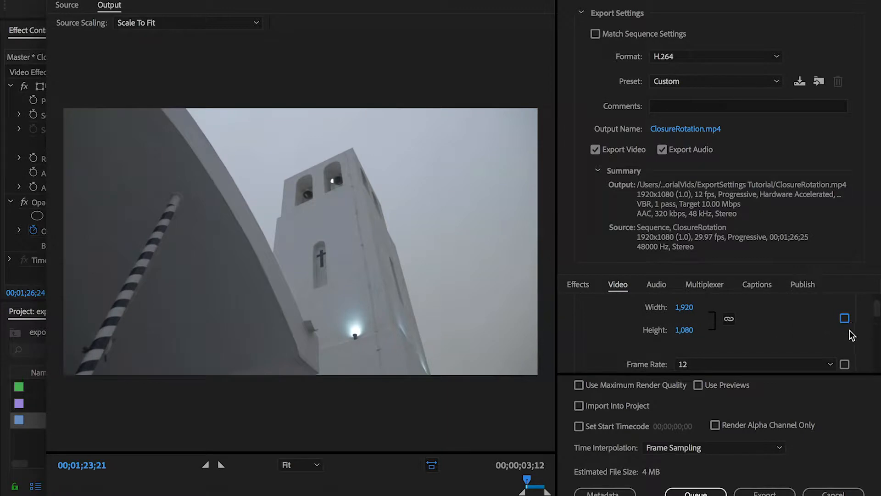
{"action": "left_click", "coordinate": [821, 363]}
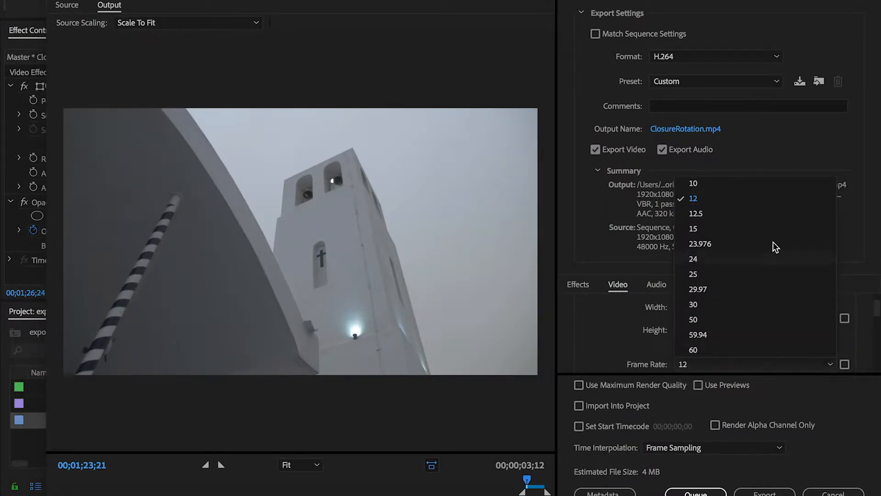
{"action": "left_click", "coordinate": [738, 248]}
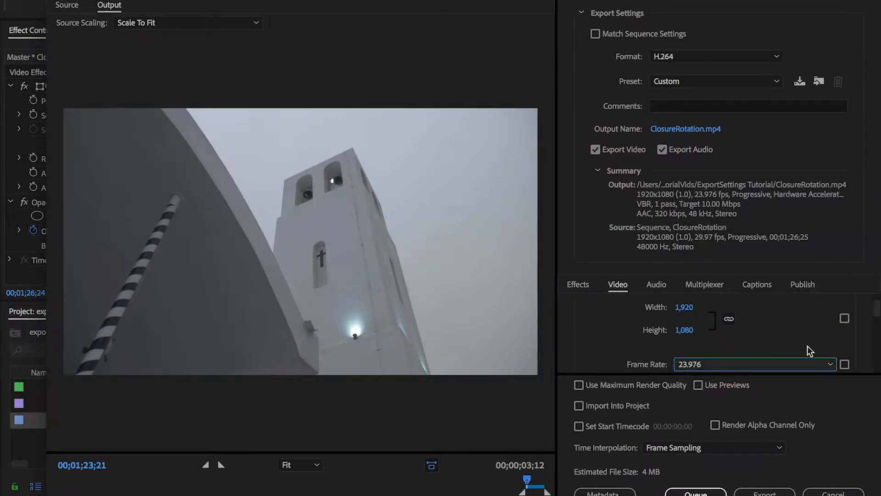
Set the encoding profile to High in the video encoding settings
{"action": "scroll", "coordinate": [808, 347], "scroll_direction": "down", "scroll_amount": 1}
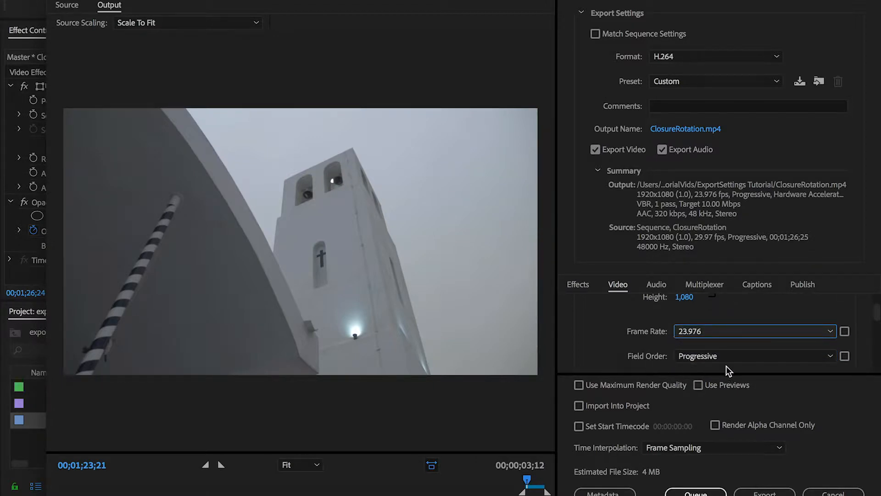
{"action": "scroll", "coordinate": [861, 345], "scroll_direction": "down", "scroll_amount": 2}
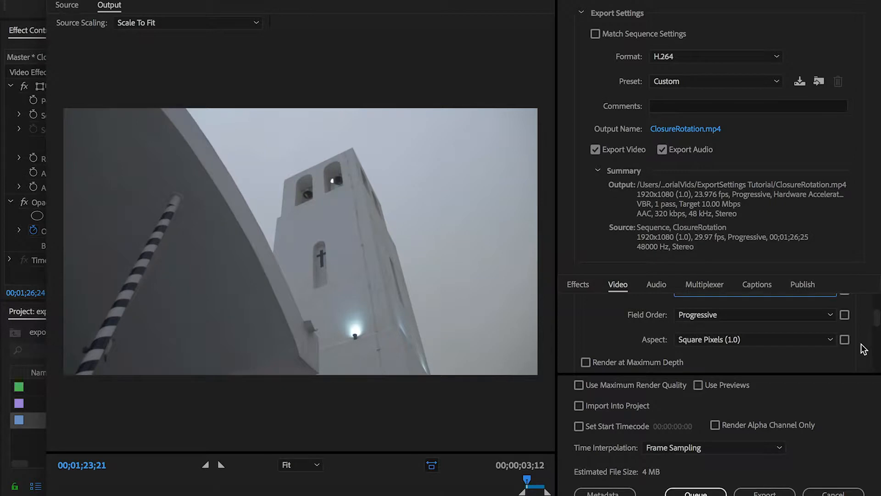
{"action": "scroll", "coordinate": [864, 349], "scroll_direction": "down", "scroll_amount": 3}
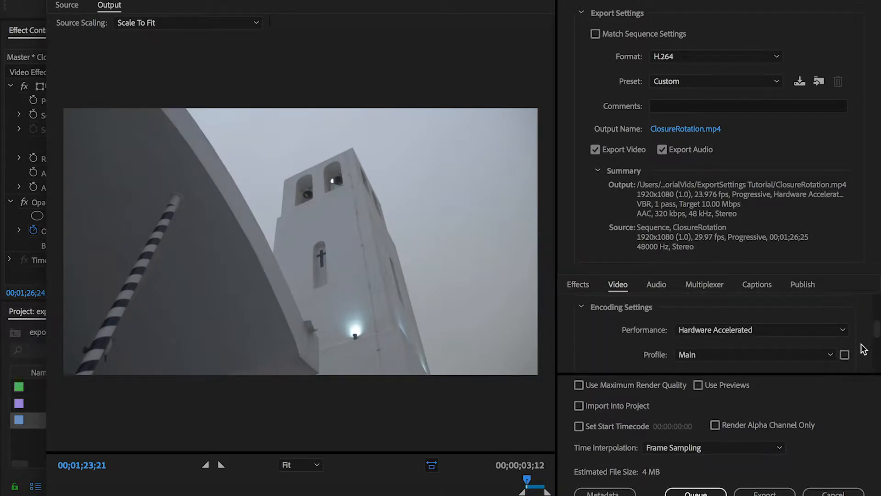
{"action": "scroll", "coordinate": [861, 349], "scroll_direction": "down", "scroll_amount": 2}
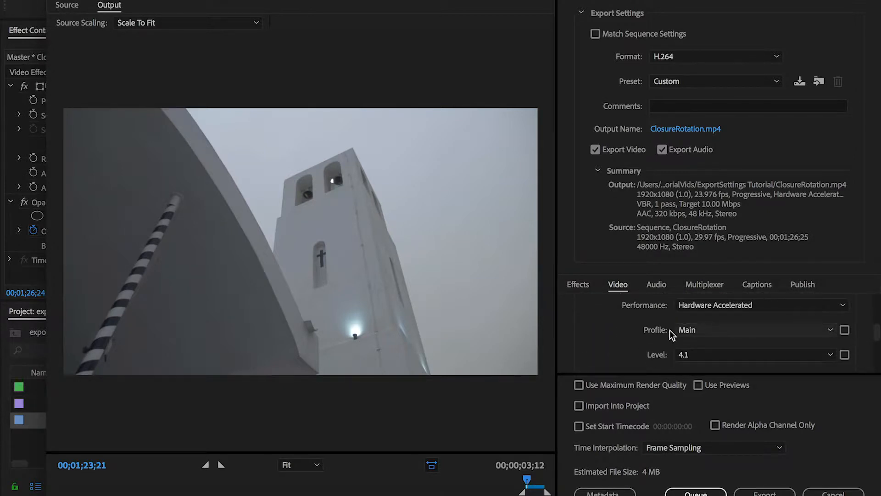
{"action": "left_click", "coordinate": [763, 335]}
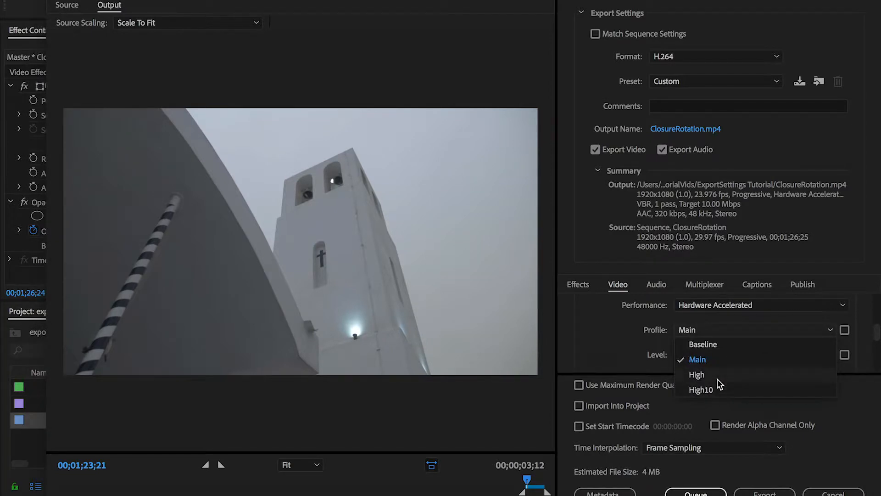
{"action": "left_click", "coordinate": [717, 377]}
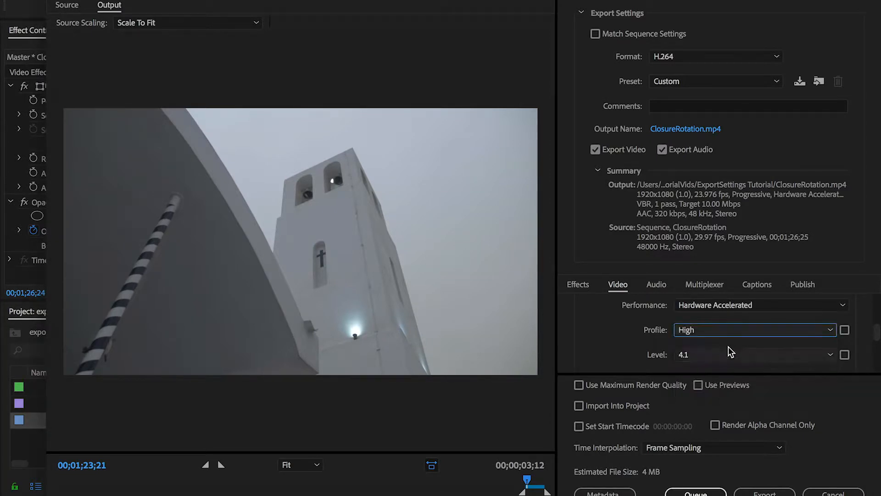
{"action": "left_click", "coordinate": [755, 332]}
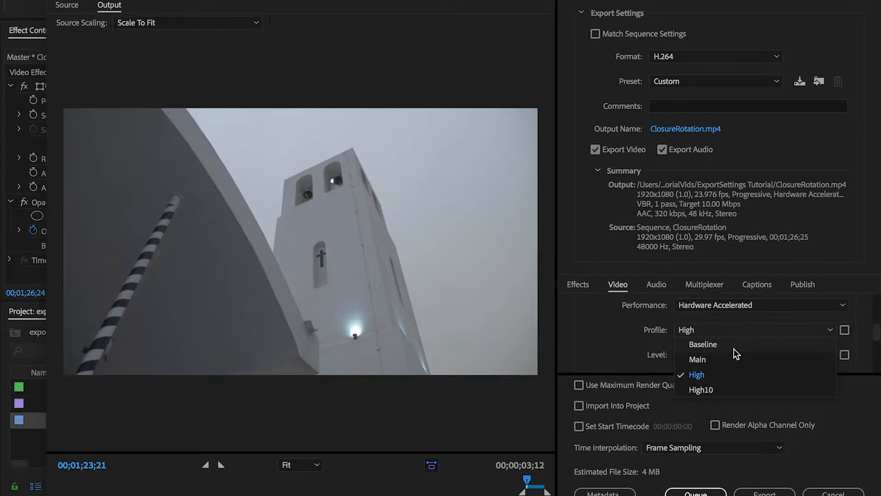
{"action": "left_click", "coordinate": [619, 330]}
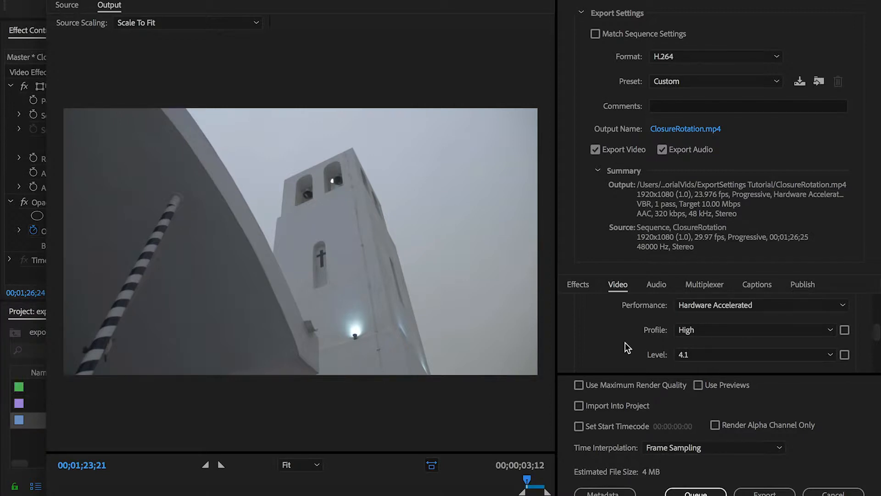
Set the encoding level to 5.2 in the video encoding settings
{"action": "scroll", "coordinate": [626, 344], "scroll_direction": "down", "scroll_amount": 1}
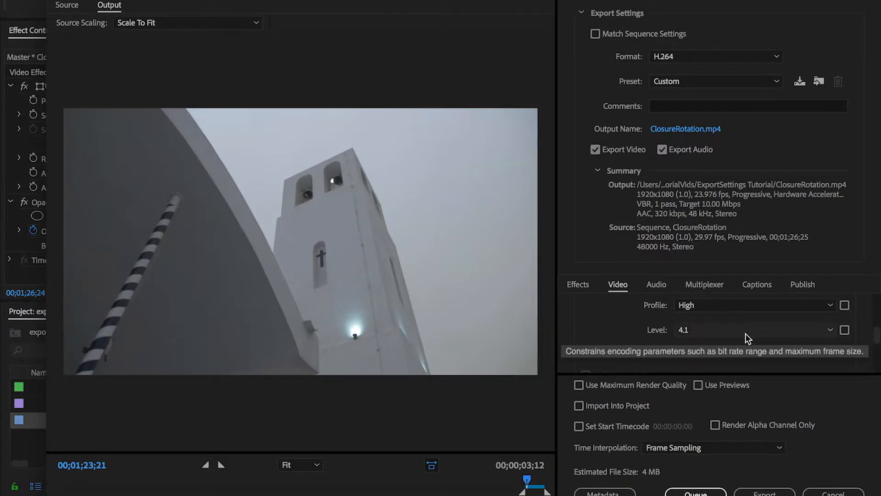
{"action": "left_click", "coordinate": [745, 333]}
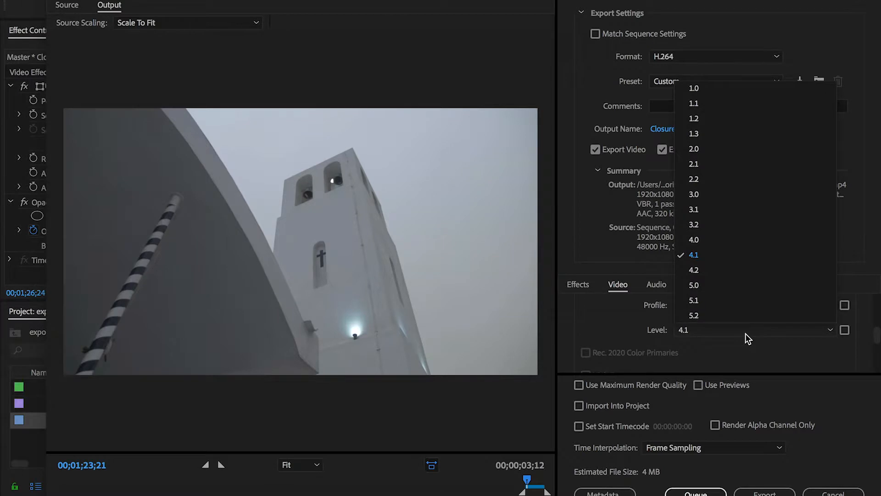
{"action": "left_click", "coordinate": [704, 317]}
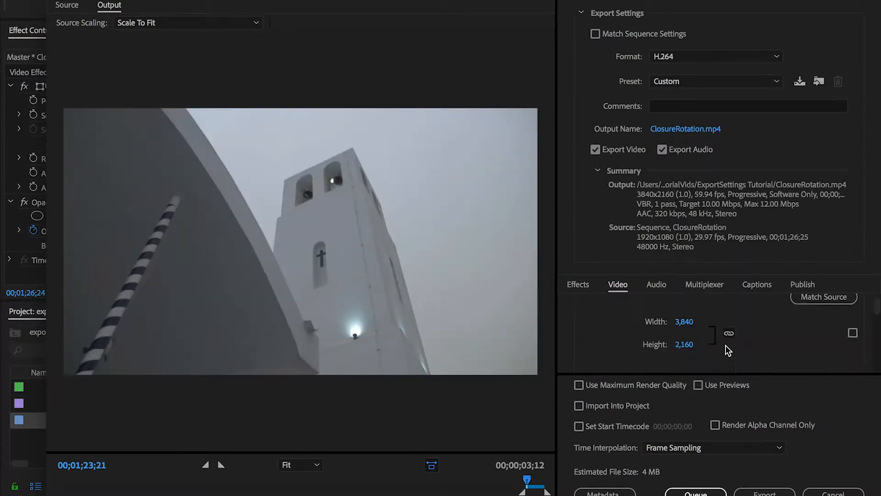
{"action": "scroll", "coordinate": [726, 346], "scroll_direction": "down", "scroll_amount": 10}
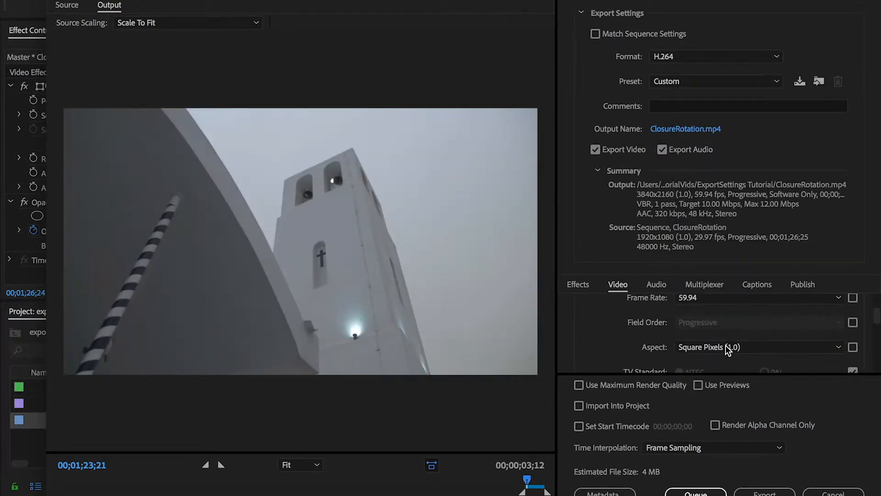
{"action": "scroll", "coordinate": [727, 330], "scroll_direction": "down", "scroll_amount": 1}
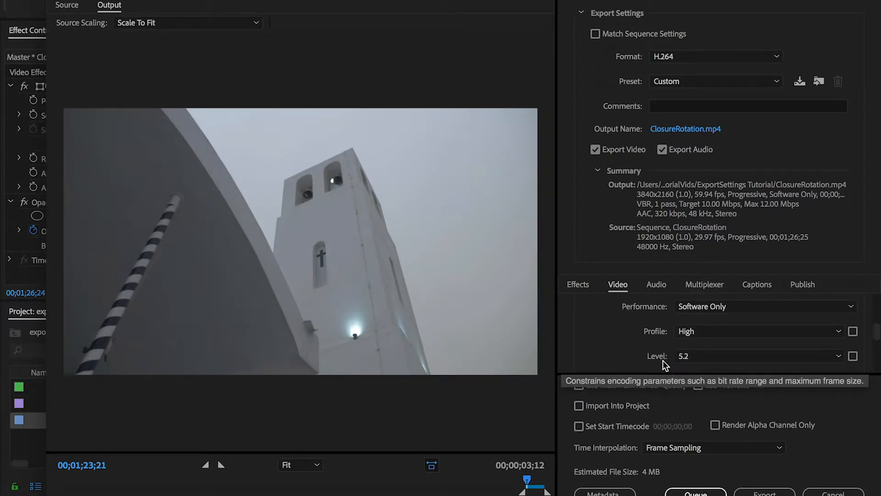
{"action": "scroll", "coordinate": [664, 349], "scroll_direction": "down", "scroll_amount": 1}
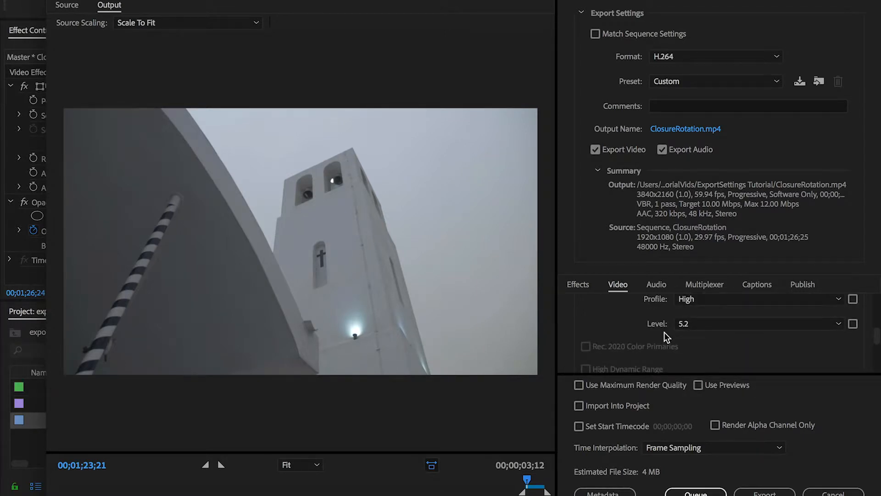
Set the frame rate back to 23.976 in the basic video settings
{"action": "scroll", "coordinate": [665, 336], "scroll_direction": "up", "scroll_amount": 5}
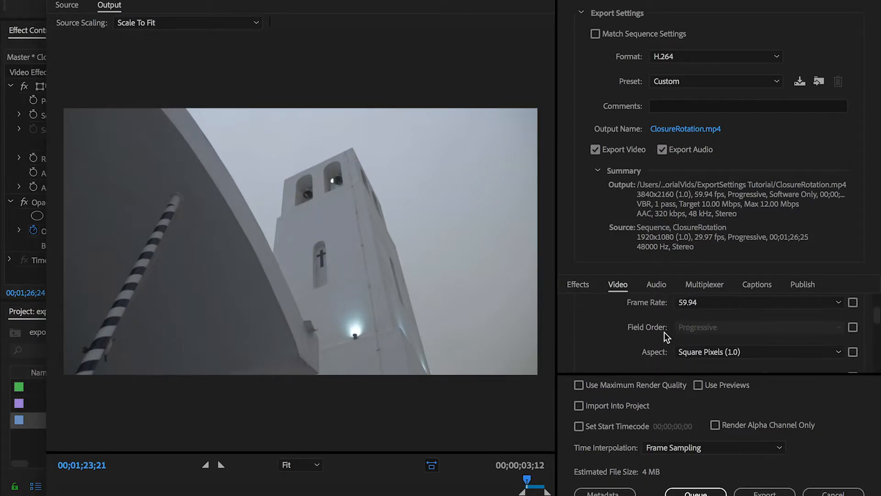
{"action": "scroll", "coordinate": [664, 334], "scroll_direction": "down", "scroll_amount": 3}
{"action": "scroll", "coordinate": [665, 334], "scroll_direction": "down", "scroll_amount": 3}
{"action": "scroll", "coordinate": [665, 334], "scroll_direction": "up", "scroll_amount": 2}
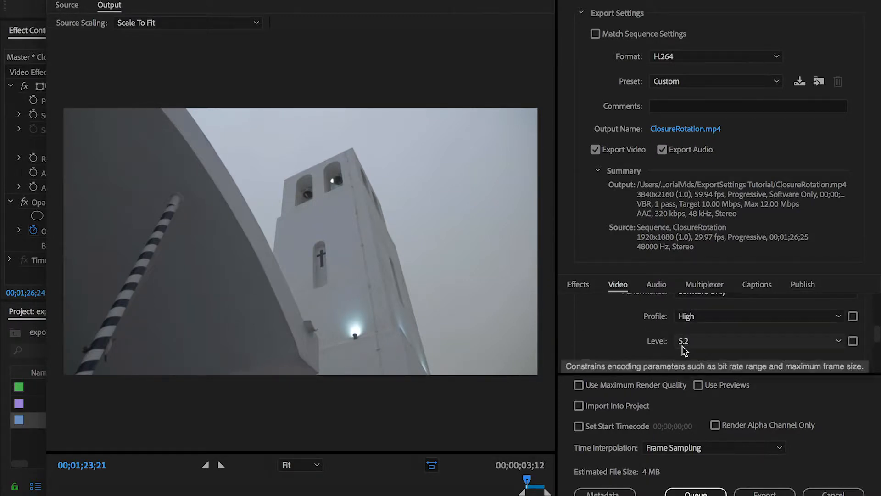
{"action": "scroll", "coordinate": [654, 344], "scroll_direction": "up", "scroll_amount": 5}
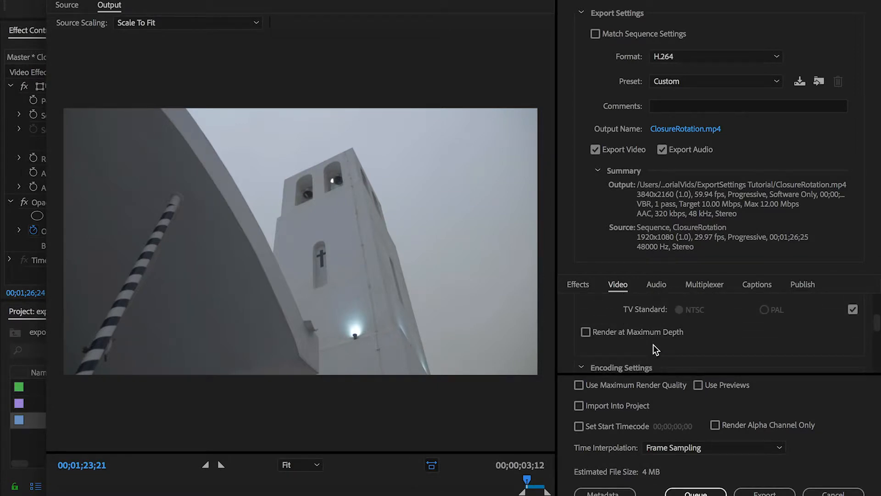
{"action": "scroll", "coordinate": [654, 344], "scroll_direction": "up", "scroll_amount": 1}
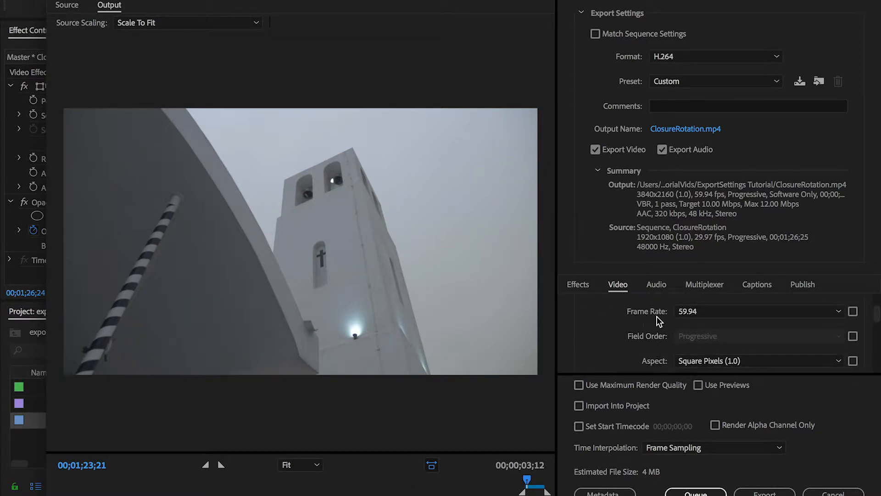
{"action": "left_click", "coordinate": [714, 315]}
{"action": "left_click", "coordinate": [694, 391]}
{"action": "scroll", "coordinate": [611, 330], "scroll_direction": "up", "scroll_amount": 1}
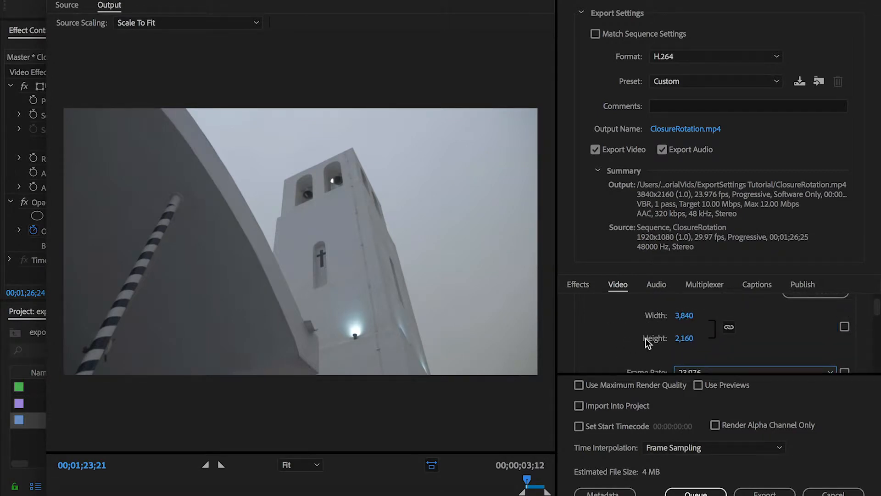
{"action": "scroll", "coordinate": [578, 348], "scroll_direction": "down", "scroll_amount": 8}
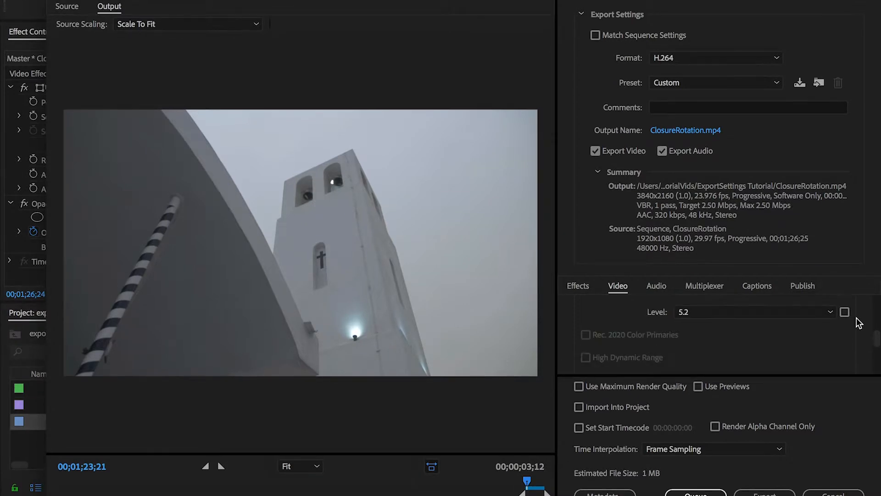
{"action": "scroll", "coordinate": [857, 321], "scroll_direction": "up", "scroll_amount": 8}
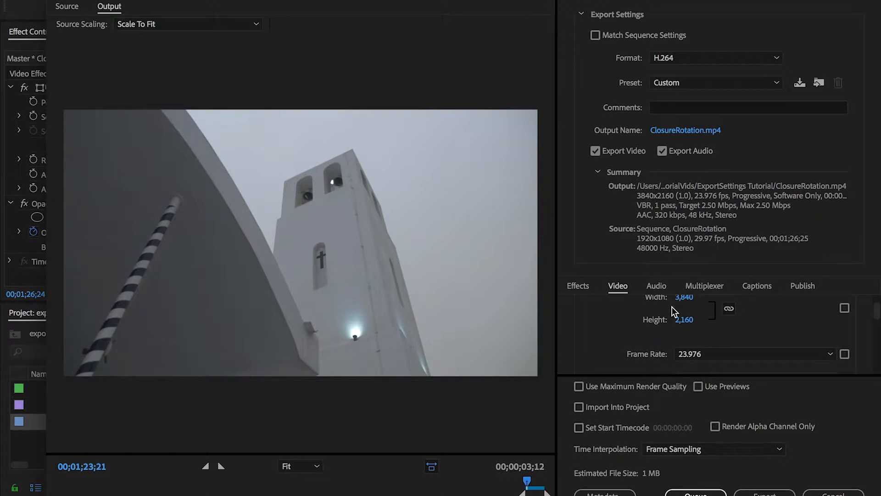
{"action": "scroll", "coordinate": [627, 327], "scroll_direction": "up", "scroll_amount": 1}
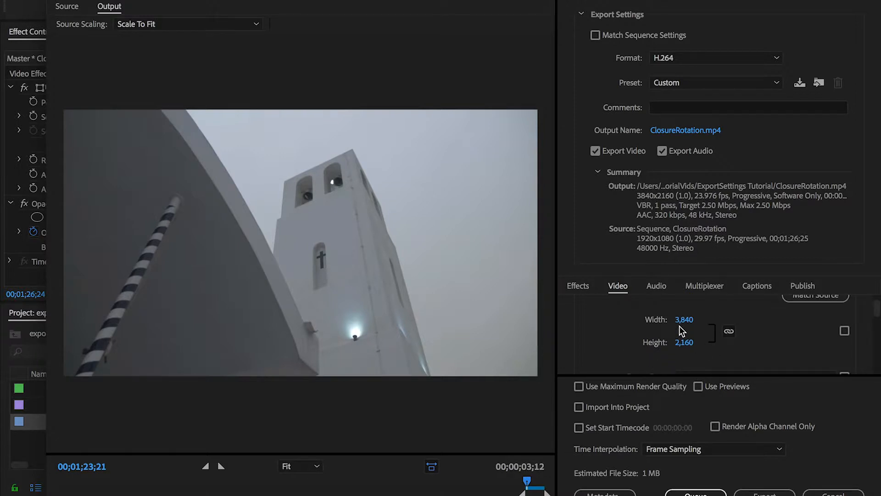
Set the encoding level to 3.2 in the video encoding settings
{"action": "scroll", "coordinate": [868, 360], "scroll_direction": "down", "scroll_amount": 5}
{"action": "scroll", "coordinate": [869, 362], "scroll_direction": "down", "scroll_amount": 4}
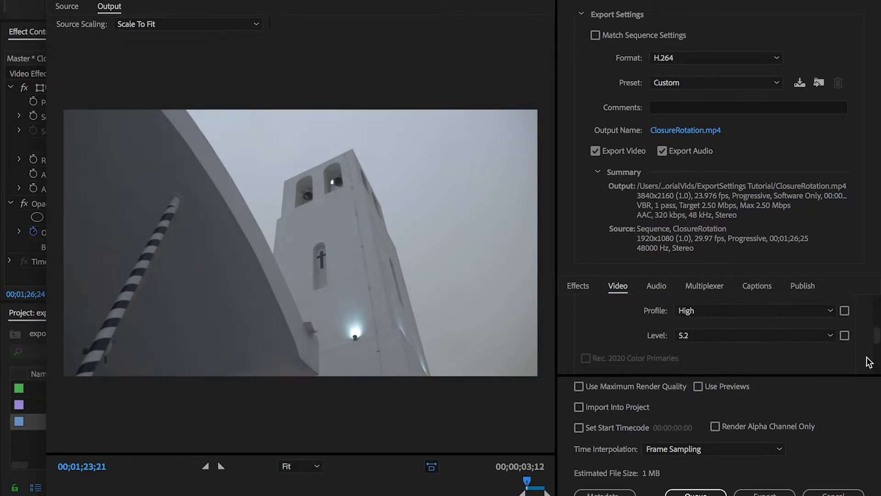
{"action": "left_click", "coordinate": [771, 310]}
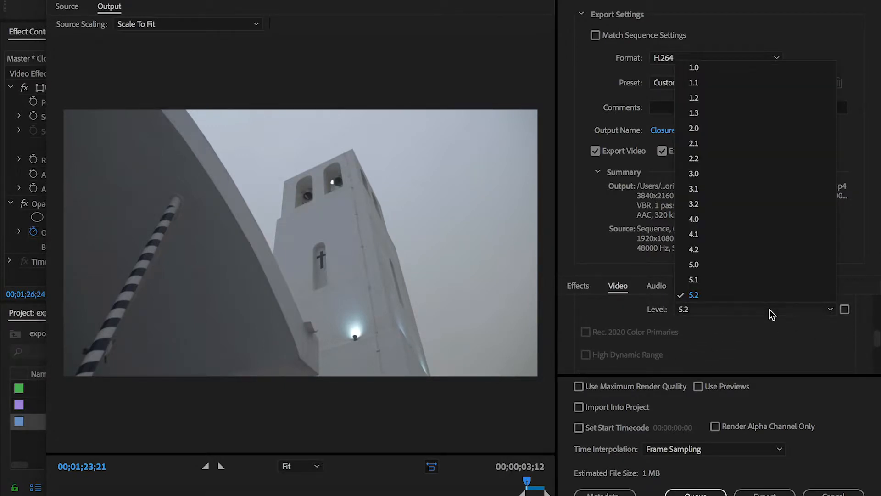
{"action": "left_click", "coordinate": [741, 204]}
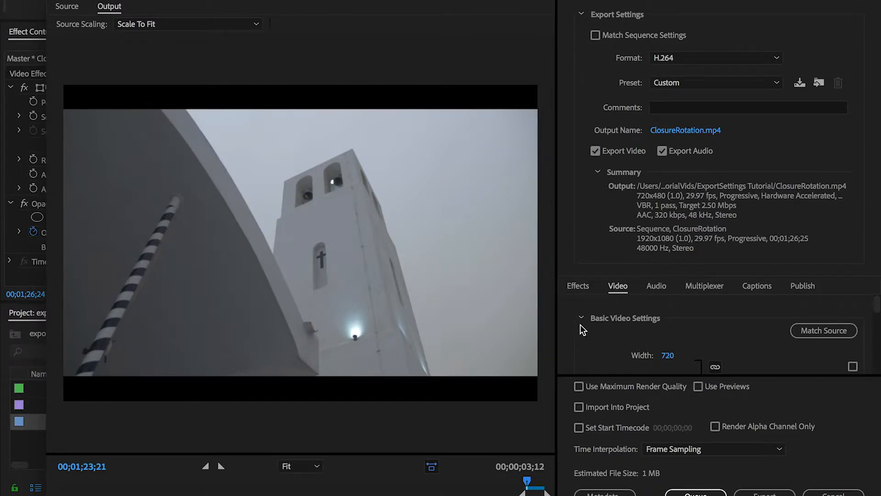
Check the frame size and frame rate in the basic video settings, and lower the encoding level to 2.0
{"action": "scroll", "coordinate": [872, 316], "scroll_direction": "down", "scroll_amount": 2}
{"action": "scroll", "coordinate": [874, 321], "scroll_direction": "down", "scroll_amount": 1}
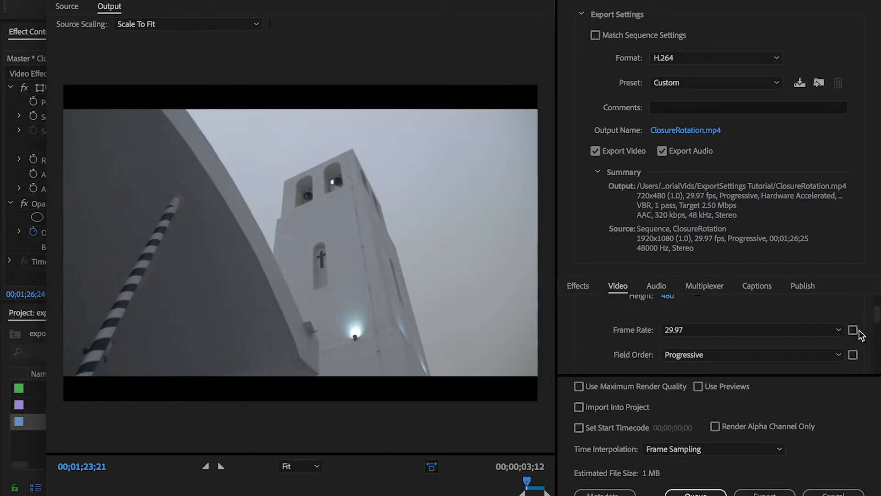
{"action": "scroll", "coordinate": [860, 334], "scroll_direction": "down", "scroll_amount": 5}
{"action": "scroll", "coordinate": [868, 335], "scroll_direction": "up", "scroll_amount": 2}
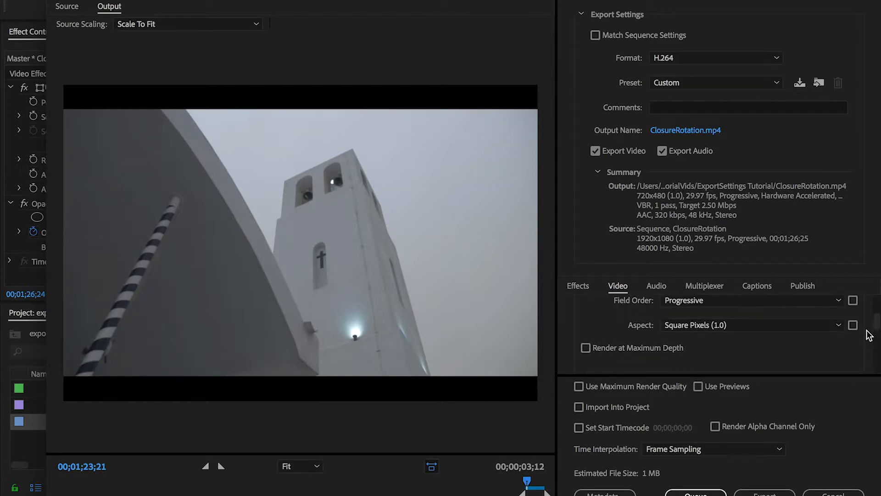
{"action": "scroll", "coordinate": [822, 344], "scroll_direction": "down", "scroll_amount": 5}
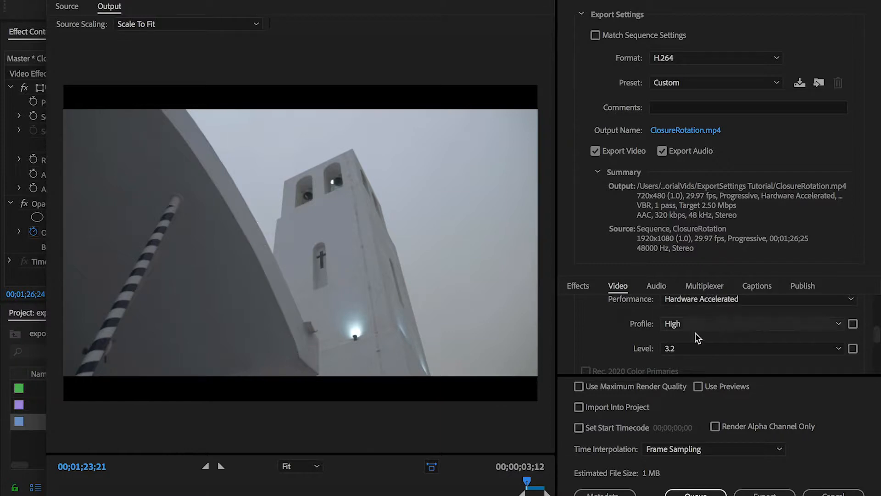
{"action": "left_click", "coordinate": [687, 350]}
{"action": "left_click", "coordinate": [686, 169]}
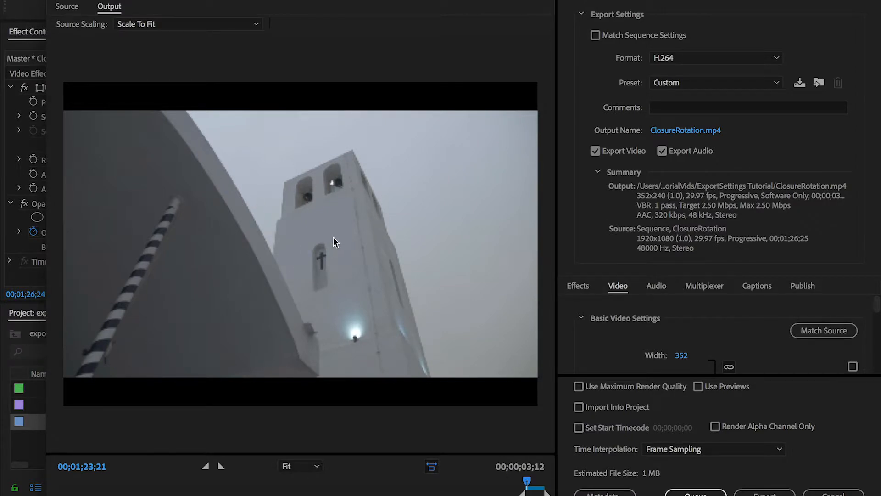
Check the frame size in the basic video settings and set the encoding level to 5.2
{"action": "scroll", "coordinate": [865, 344], "scroll_direction": "down", "scroll_amount": 5}
{"action": "scroll", "coordinate": [865, 344], "scroll_direction": "up", "scroll_amount": 2}
{"action": "scroll", "coordinate": [866, 344], "scroll_direction": "up", "scroll_amount": 3}
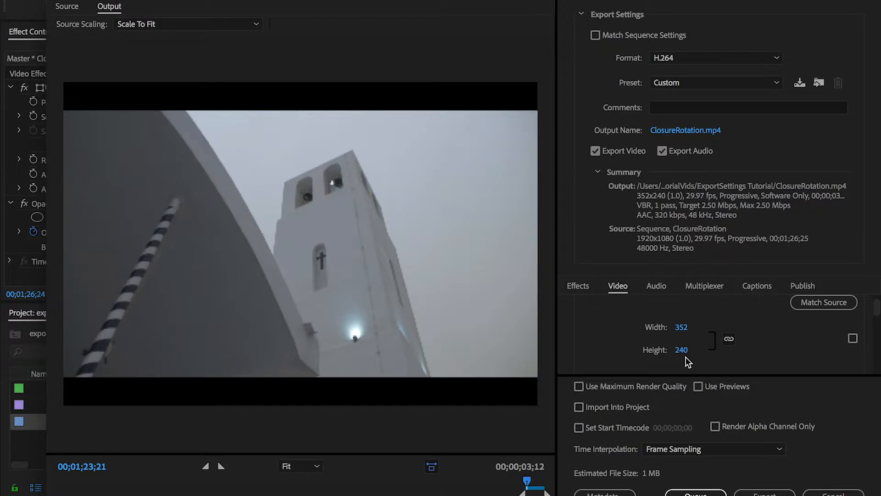
{"action": "scroll", "coordinate": [868, 314], "scroll_direction": "down", "scroll_amount": 2}
{"action": "scroll", "coordinate": [868, 314], "scroll_direction": "down", "scroll_amount": 8}
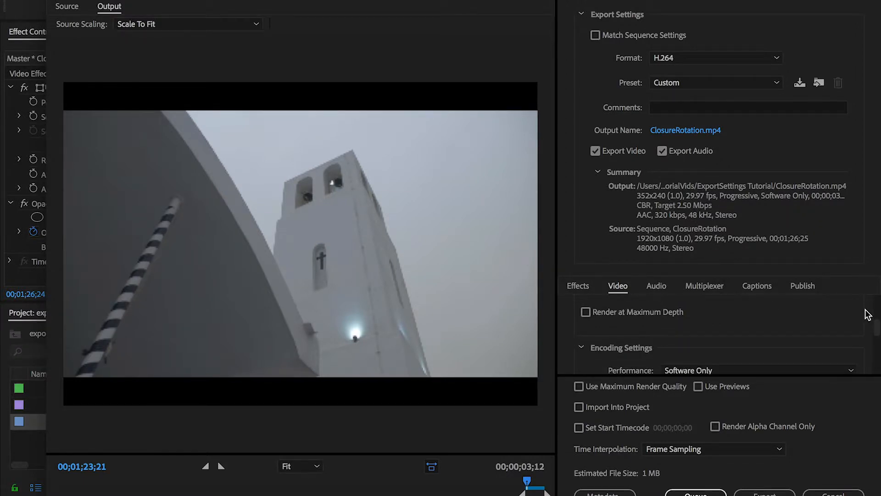
{"action": "left_click", "coordinate": [834, 302]}
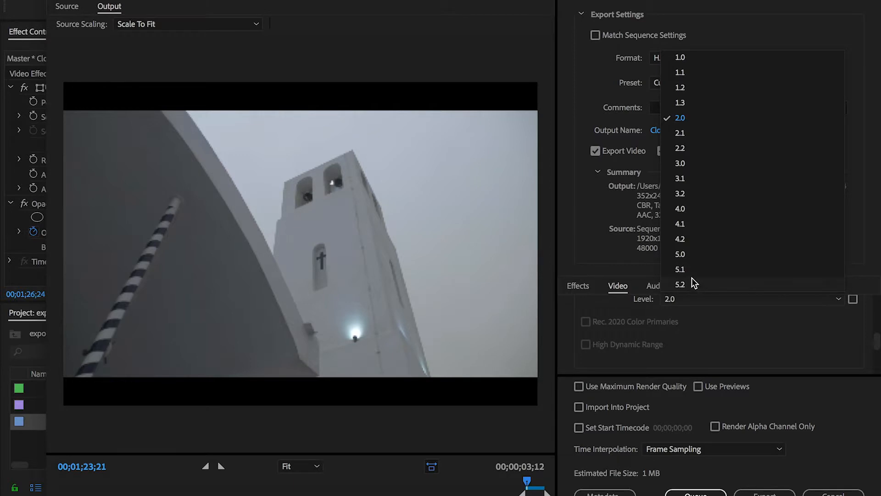
{"action": "left_click", "coordinate": [680, 284]}
Set the frame rate to 23.976 in the basic video settings
{"action": "scroll", "coordinate": [873, 332], "scroll_direction": "up", "scroll_amount": 10}
{"action": "scroll", "coordinate": [870, 327], "scroll_direction": "down", "scroll_amount": 4}
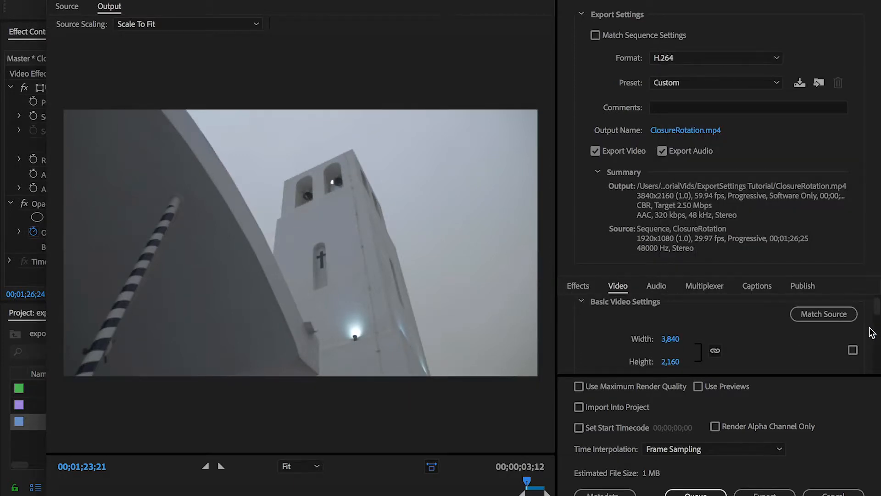
{"action": "left_click", "coordinate": [784, 332]}
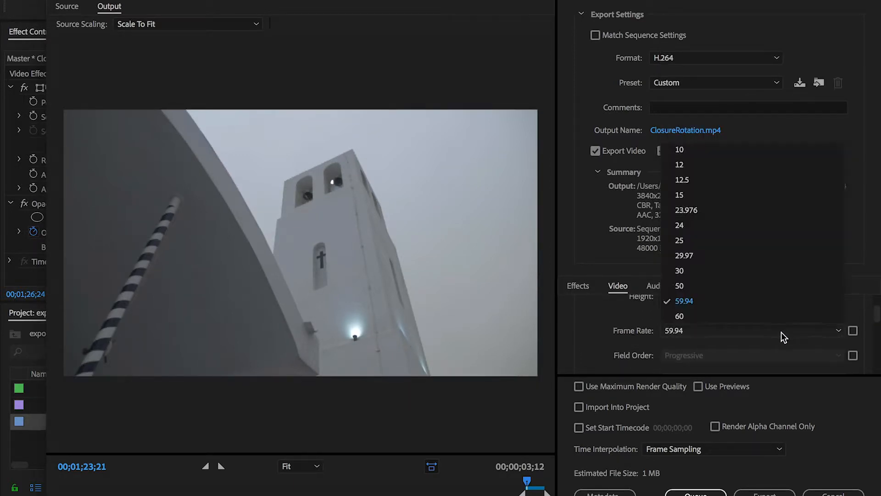
{"action": "left_click", "coordinate": [696, 214]}
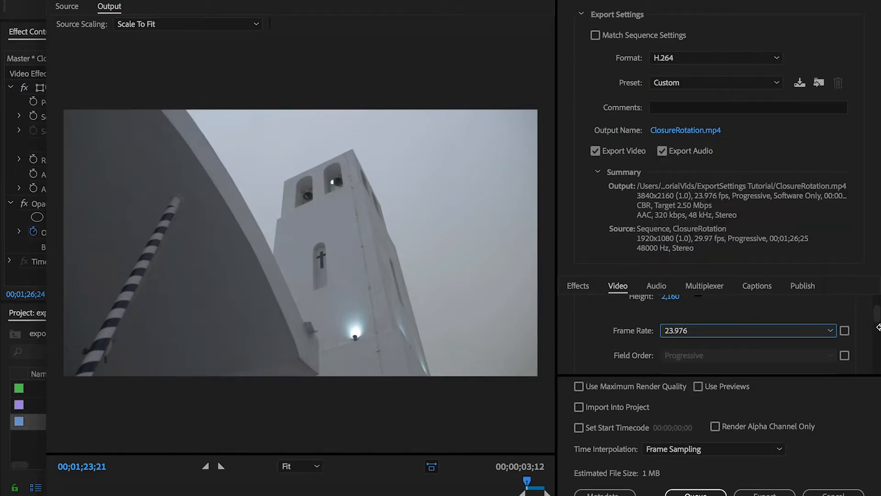
Try VBR, 1 pass as the bitrate encoding and set it back to CBR
{"action": "scroll", "coordinate": [867, 350], "scroll_direction": "down", "scroll_amount": 5}
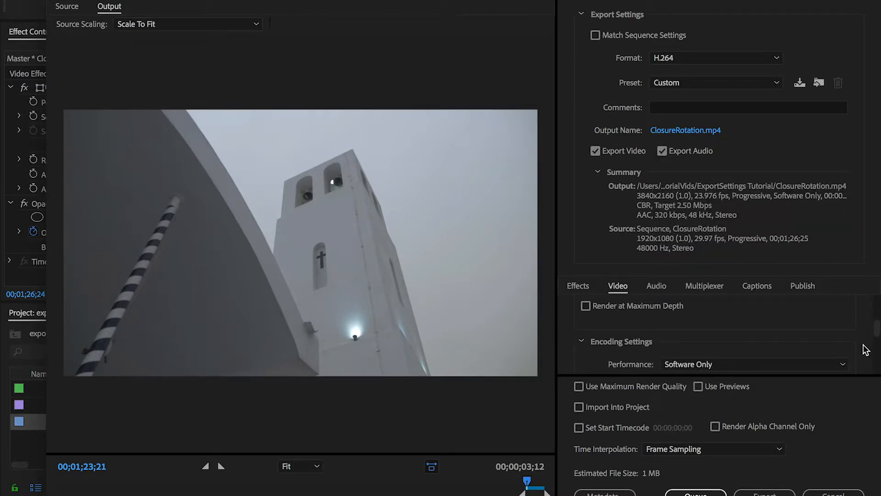
{"action": "scroll", "coordinate": [866, 350], "scroll_direction": "down", "scroll_amount": 5}
{"action": "scroll", "coordinate": [866, 350], "scroll_direction": "down", "scroll_amount": 3}
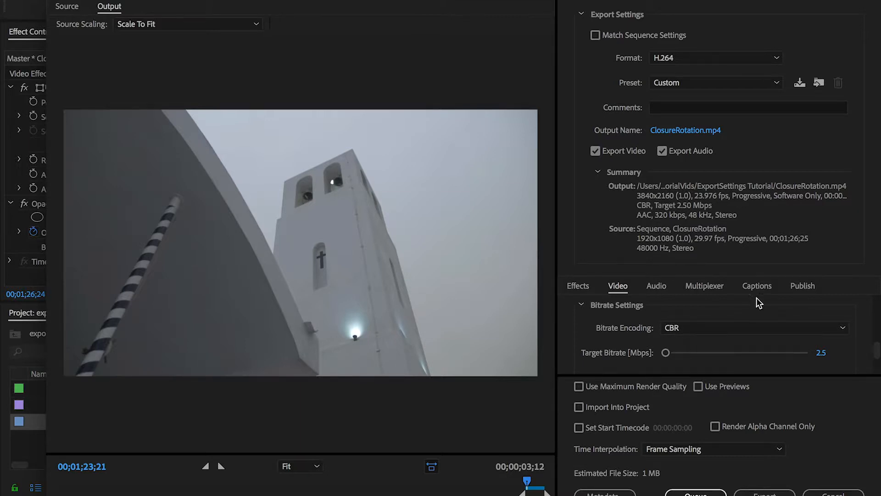
{"action": "left_click", "coordinate": [726, 328]}
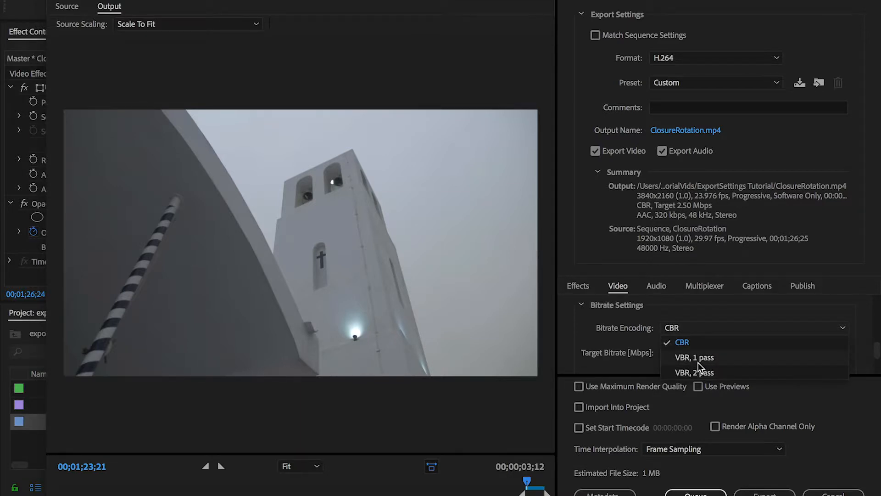
{"action": "left_click", "coordinate": [698, 363]}
{"action": "left_click", "coordinate": [717, 327]}
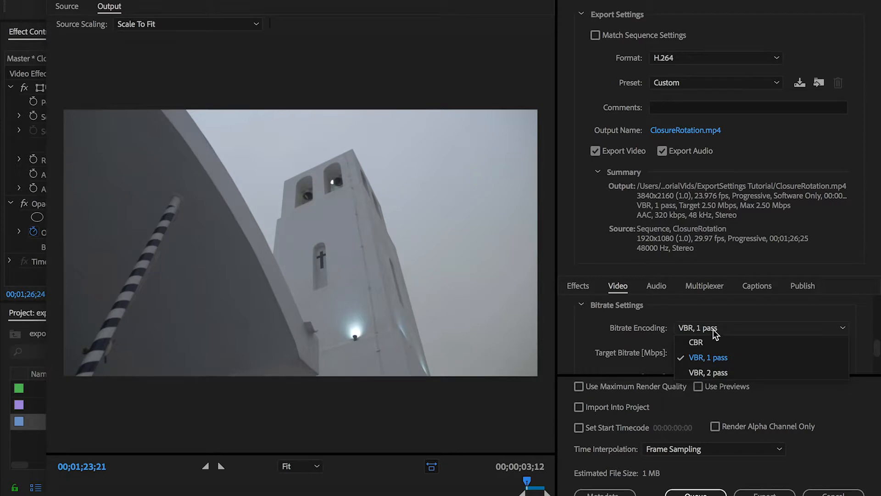
{"action": "left_click", "coordinate": [704, 344]}
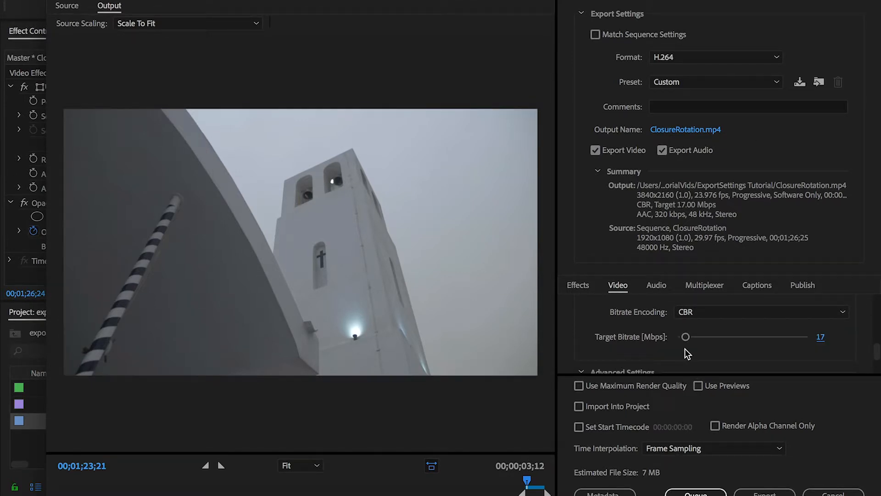
Set the target bitrate to 100 Mbps and check the advanced and VR video settings
{"action": "scroll", "coordinate": [849, 339], "scroll_direction": "up", "scroll_amount": 5}
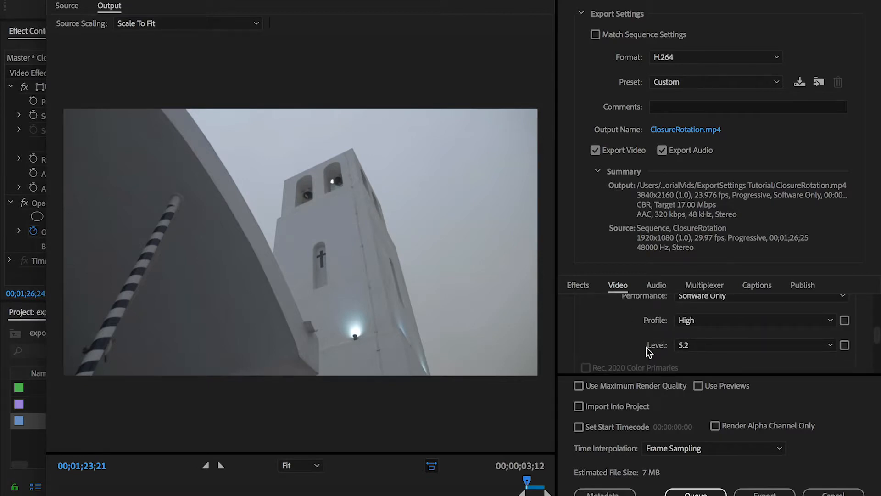
{"action": "scroll", "coordinate": [868, 355], "scroll_direction": "down", "scroll_amount": 3}
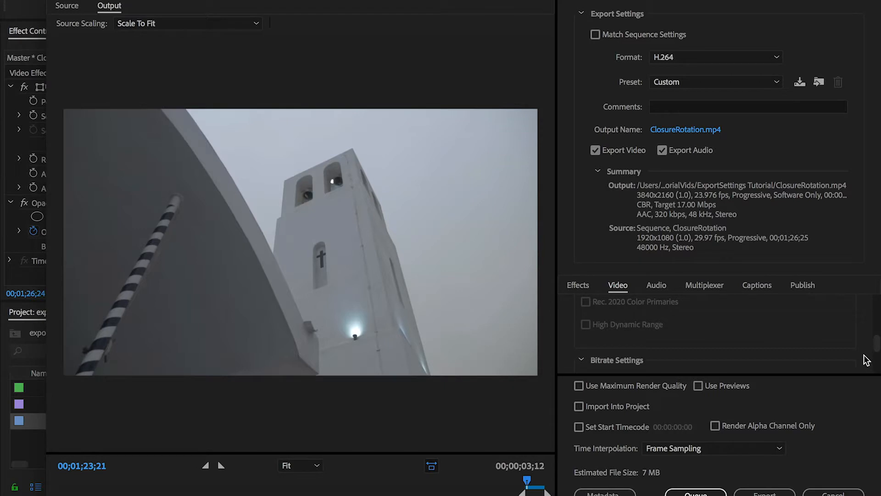
{"action": "scroll", "coordinate": [866, 360], "scroll_direction": "down", "scroll_amount": 4}
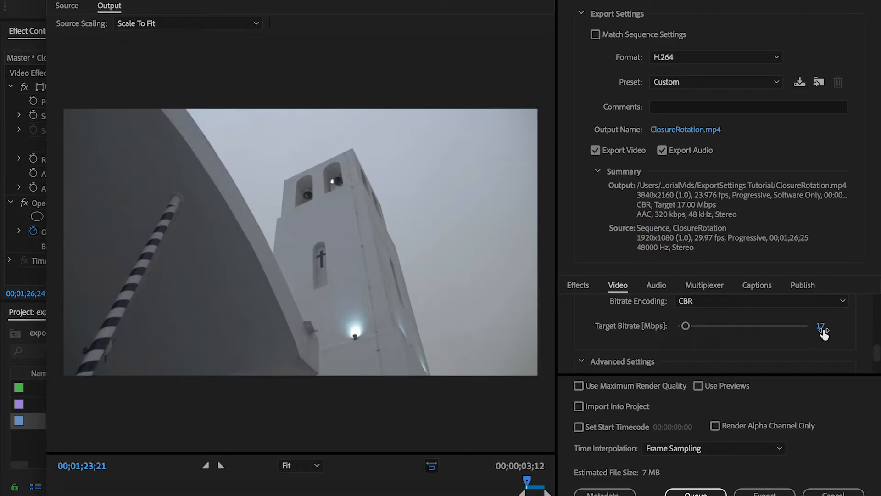
{"action": "type", "text": "100"}
{"action": "key", "text": "Return"}
{"action": "scroll", "coordinate": [819, 350], "scroll_direction": "down", "scroll_amount": 3}
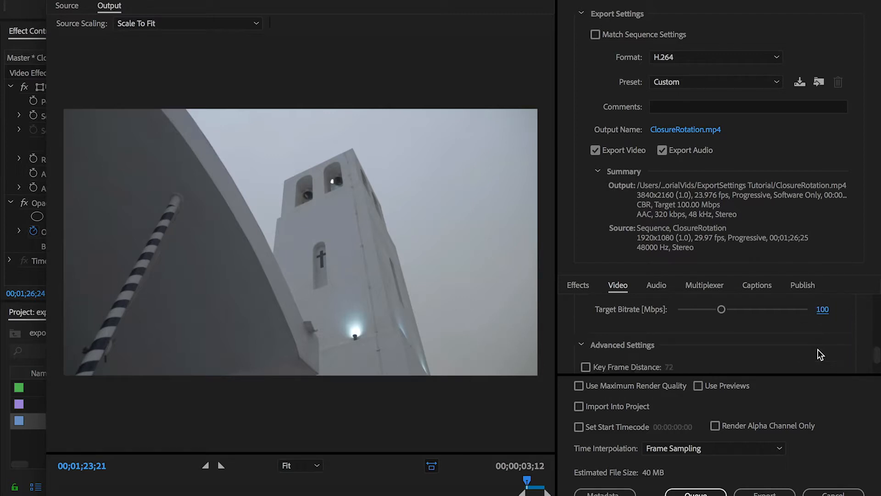
{"action": "scroll", "coordinate": [820, 351], "scroll_direction": "down", "scroll_amount": 3}
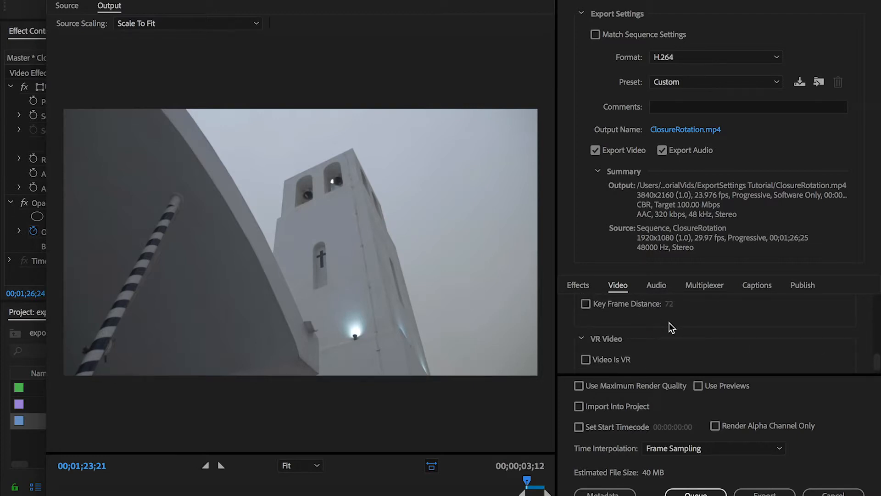
{"action": "scroll", "coordinate": [669, 323], "scroll_direction": "down", "scroll_amount": 1}
{"action": "scroll", "coordinate": [669, 323], "scroll_direction": "up", "scroll_amount": 3}
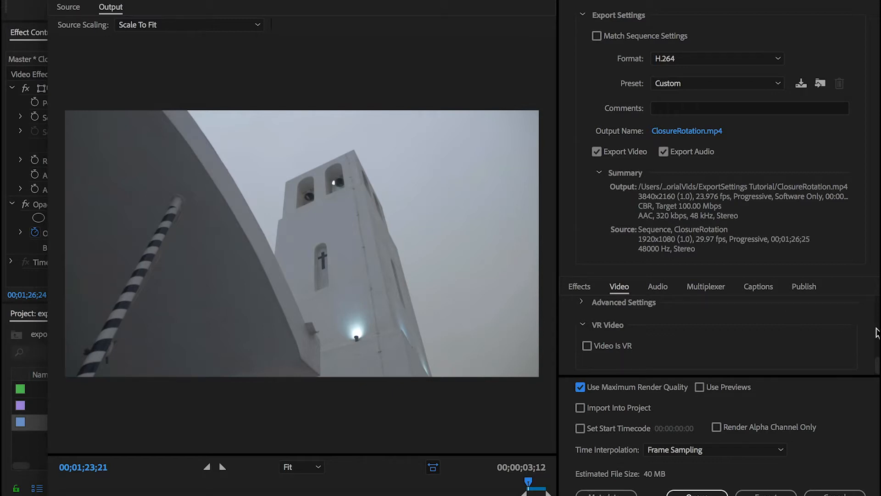
Show the audio export settings and examine the audio format, codec, sample rate and channels
{"action": "left_click", "coordinate": [658, 287]}
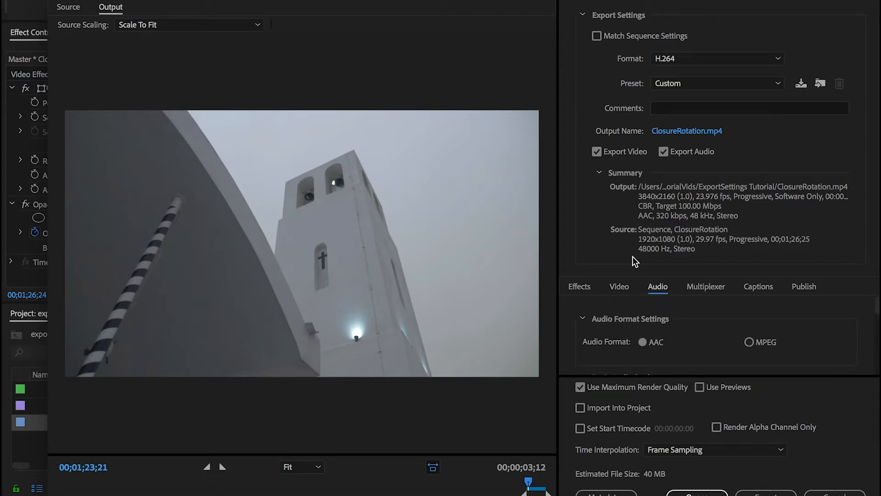
{"action": "scroll", "coordinate": [601, 311], "scroll_direction": "down", "scroll_amount": 3}
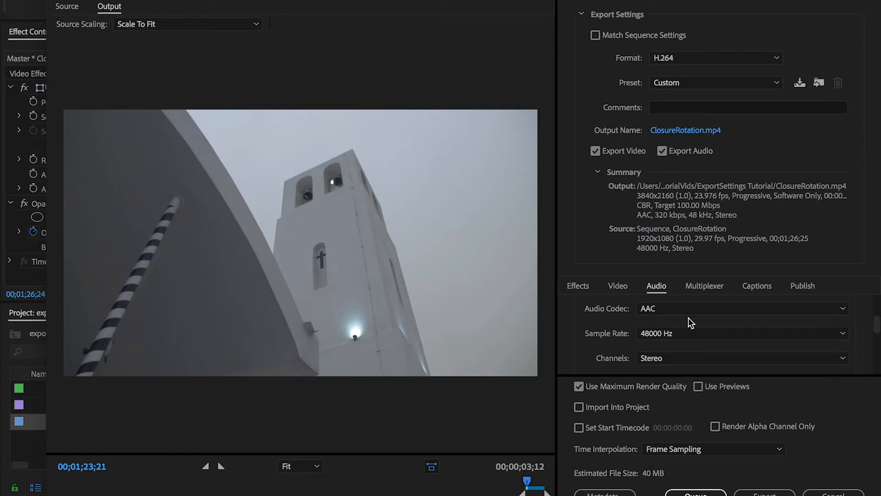
{"action": "left_click", "coordinate": [846, 311]}
{"action": "left_click", "coordinate": [845, 311]}
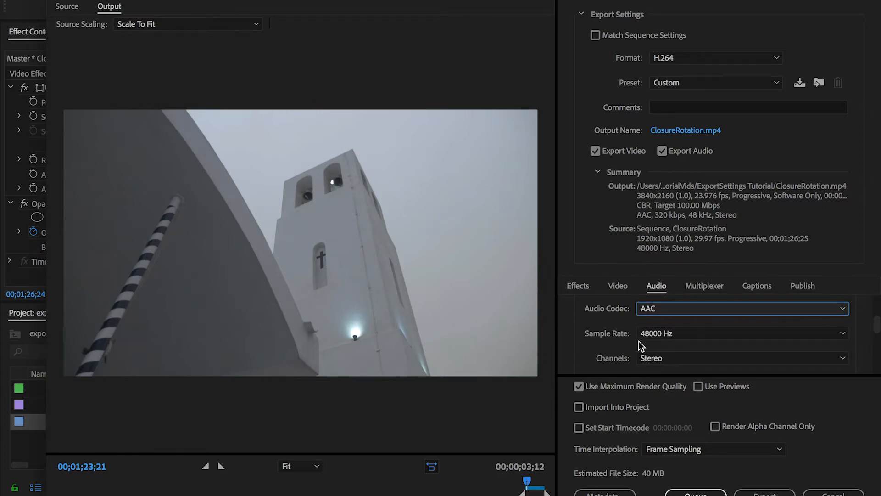
{"action": "scroll", "coordinate": [671, 353], "scroll_direction": "up", "scroll_amount": 1}
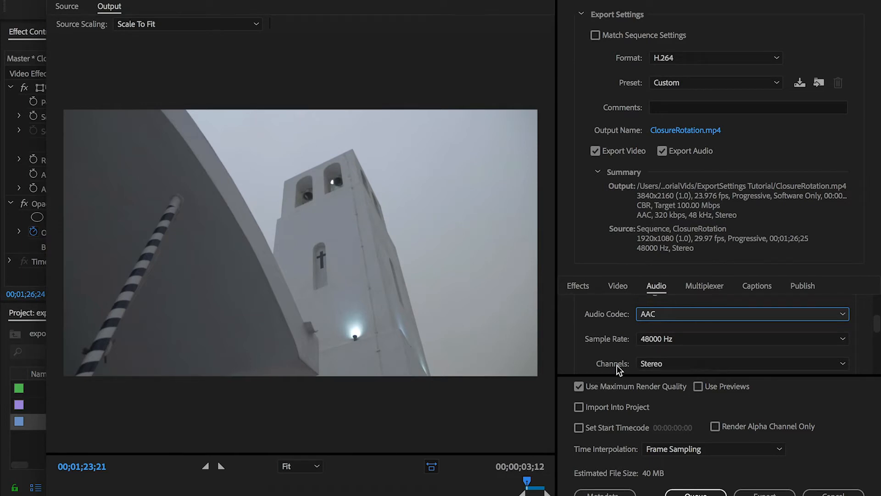
Examine the available audio quality options without changing the selection
{"action": "scroll", "coordinate": [861, 356], "scroll_direction": "down", "scroll_amount": 3}
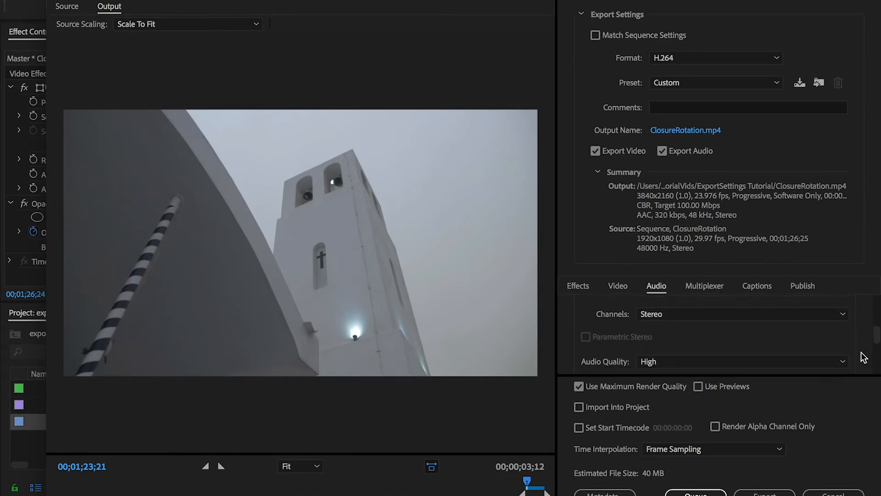
{"action": "scroll", "coordinate": [864, 356], "scroll_direction": "down", "scroll_amount": 1}
{"action": "left_click", "coordinate": [705, 340]}
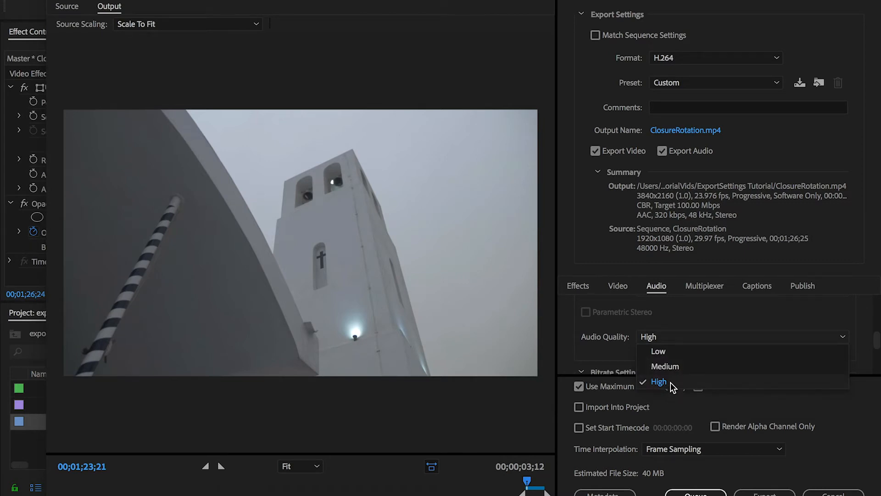
{"action": "left_click", "coordinate": [621, 356]}
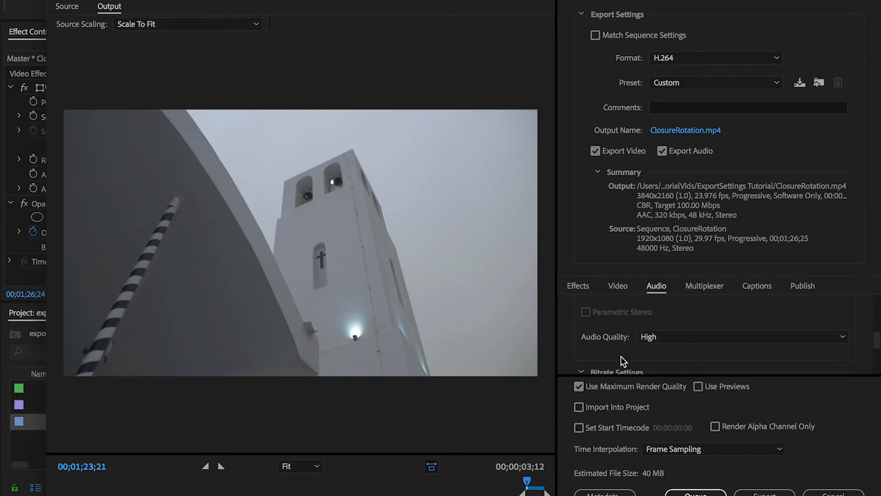
Examine the available audio bitrate options without changing the selection
{"action": "scroll", "coordinate": [861, 355], "scroll_direction": "down", "scroll_amount": 3}
{"action": "scroll", "coordinate": [861, 354], "scroll_direction": "down", "scroll_amount": 1}
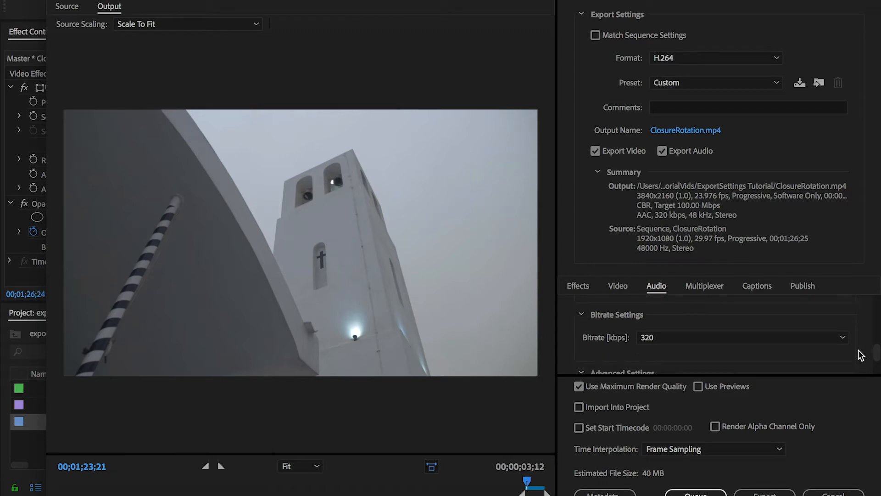
{"action": "left_click", "coordinate": [696, 338]}
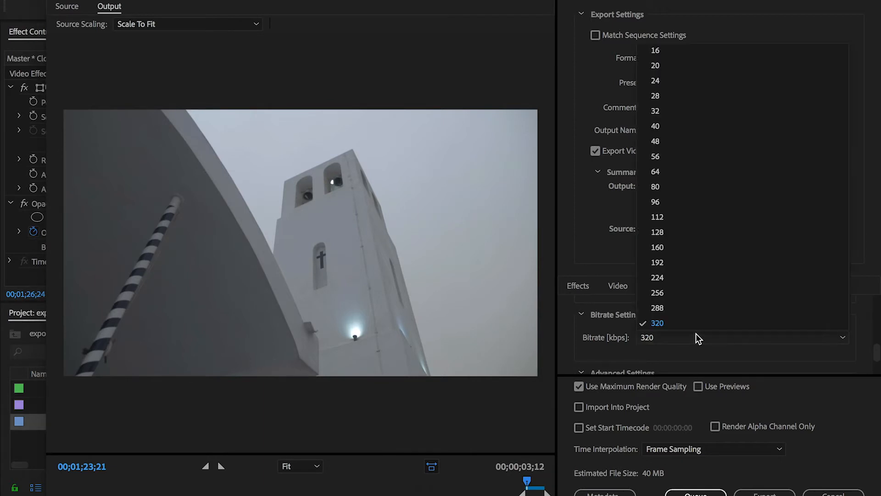
{"action": "left_click", "coordinate": [652, 352]}
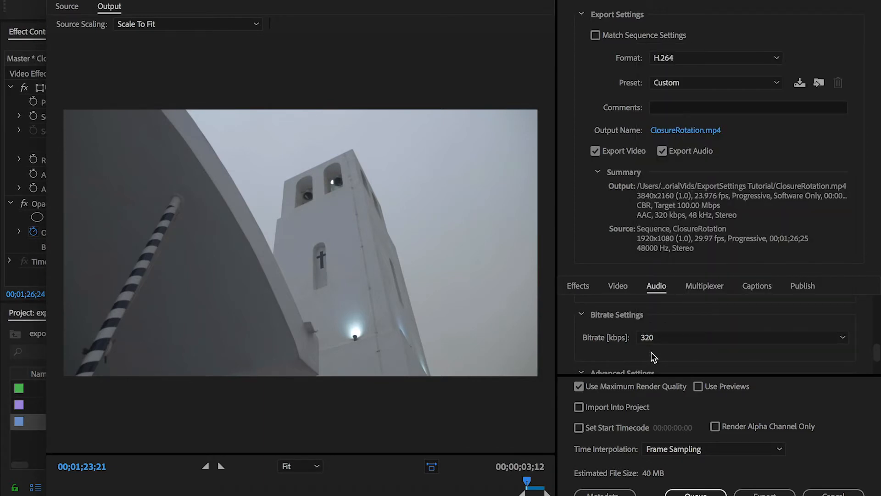
{"action": "left_click", "coordinate": [691, 335]}
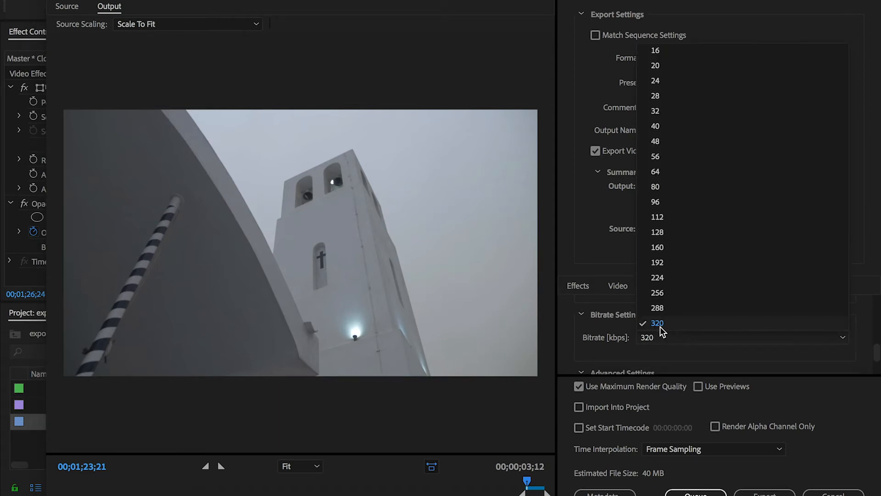
{"action": "left_click", "coordinate": [866, 354]}
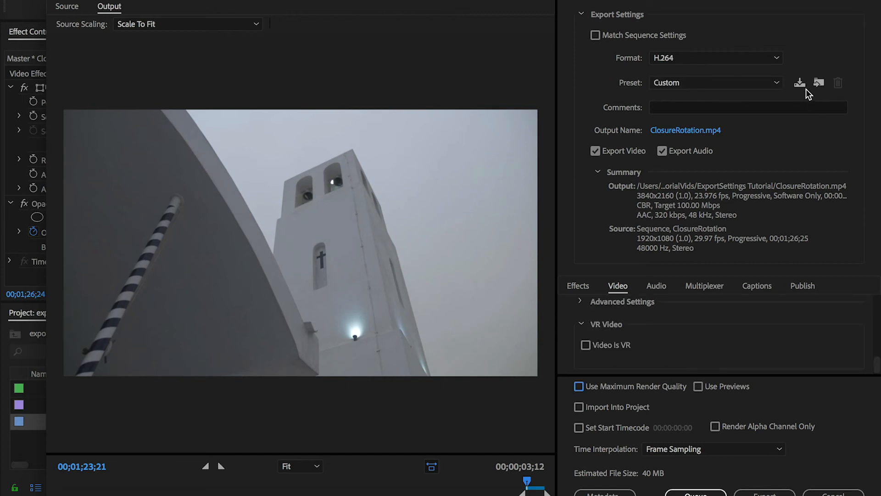
Open the naming dialog for saving a preset, cancel it, and apply the 4k export setting preset
{"action": "left_click", "coordinate": [802, 86]}
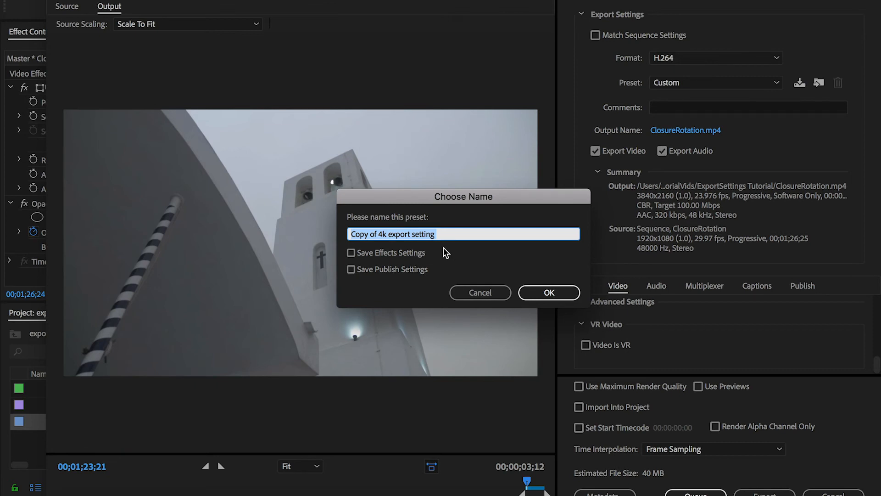
{"action": "left_click", "coordinate": [475, 293]}
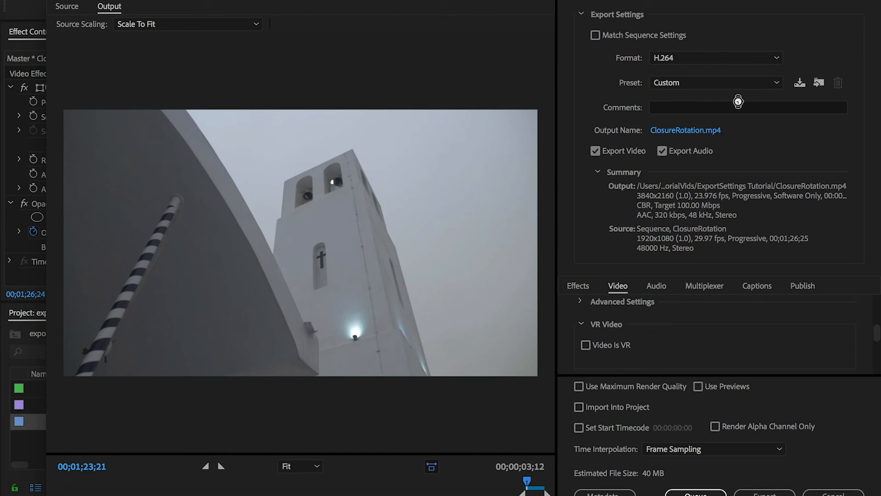
{"action": "left_click", "coordinate": [735, 85]}
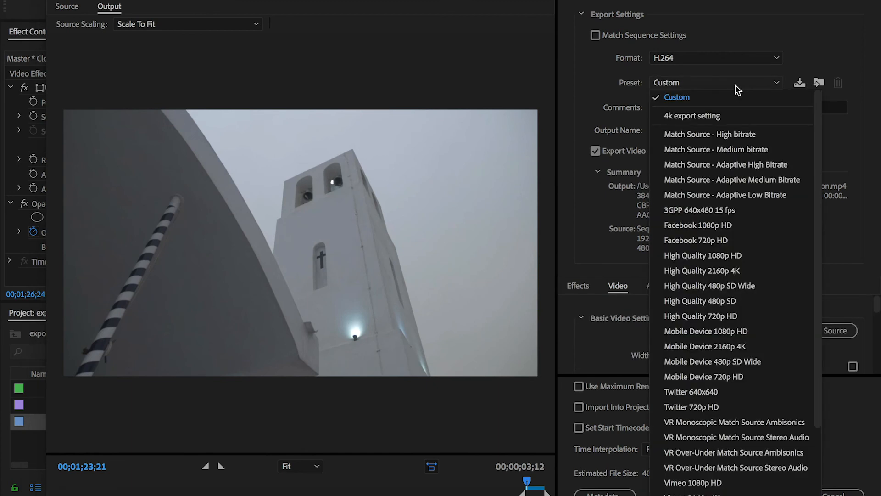
{"action": "left_click", "coordinate": [699, 117]}
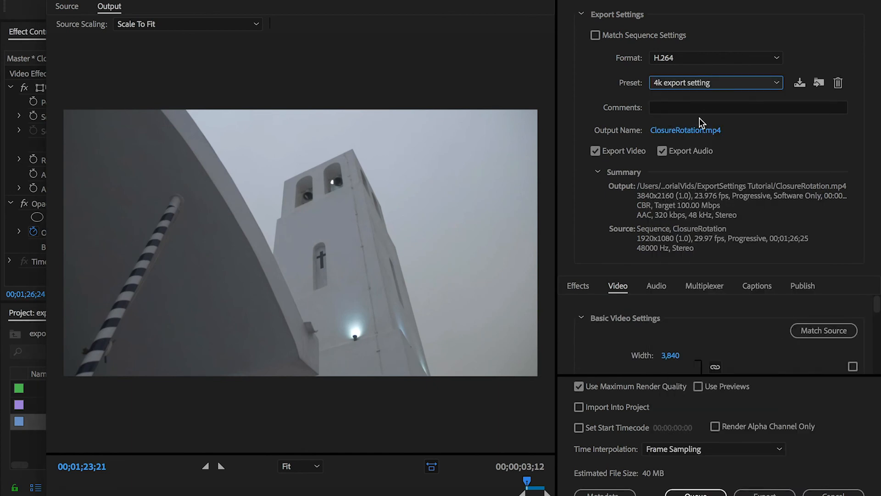